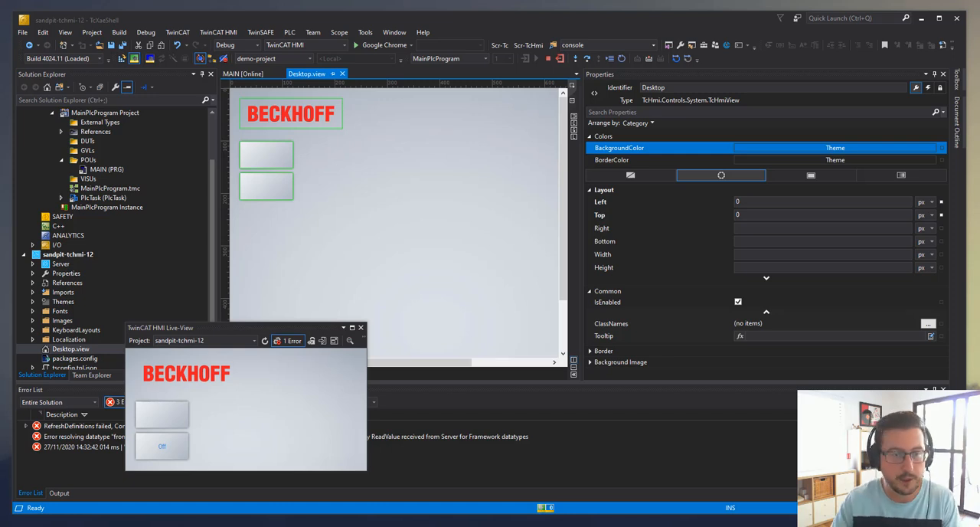
Bind the upper toggle button's StateSymbol to the PLC variable PLC1.MAIN.myBool
{"action": "left_click", "coordinate": [258, 159]}
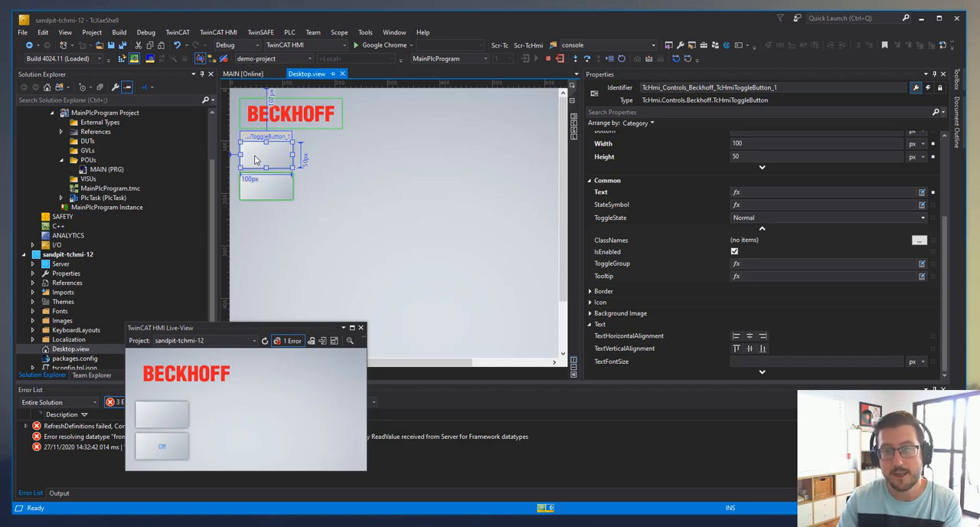
{"action": "mouse_move", "coordinate": [617, 206]}
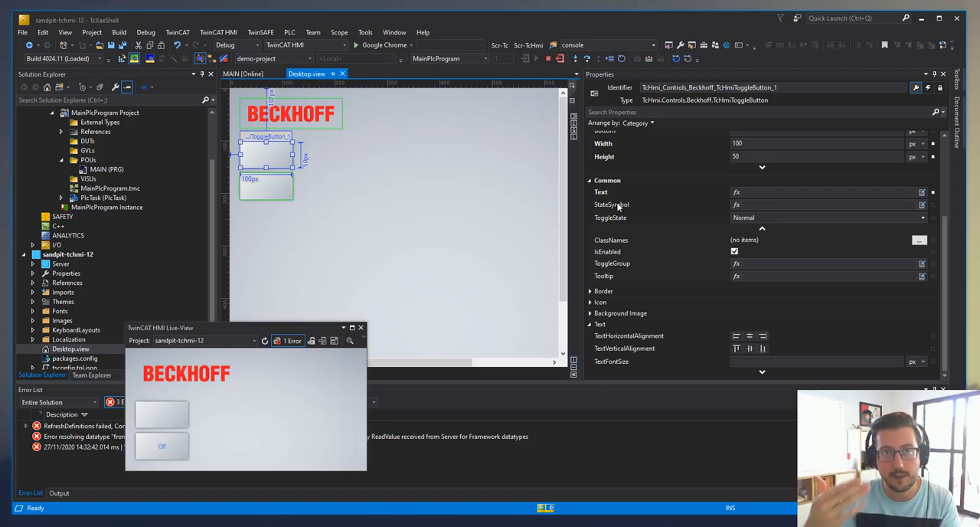
{"action": "left_click", "coordinate": [769, 205]}
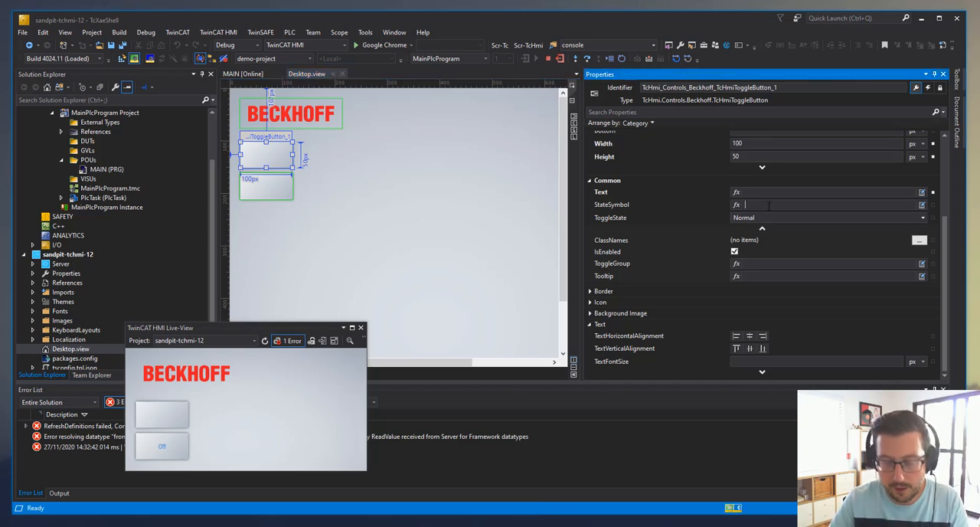
{"action": "type", "text": "plc"}
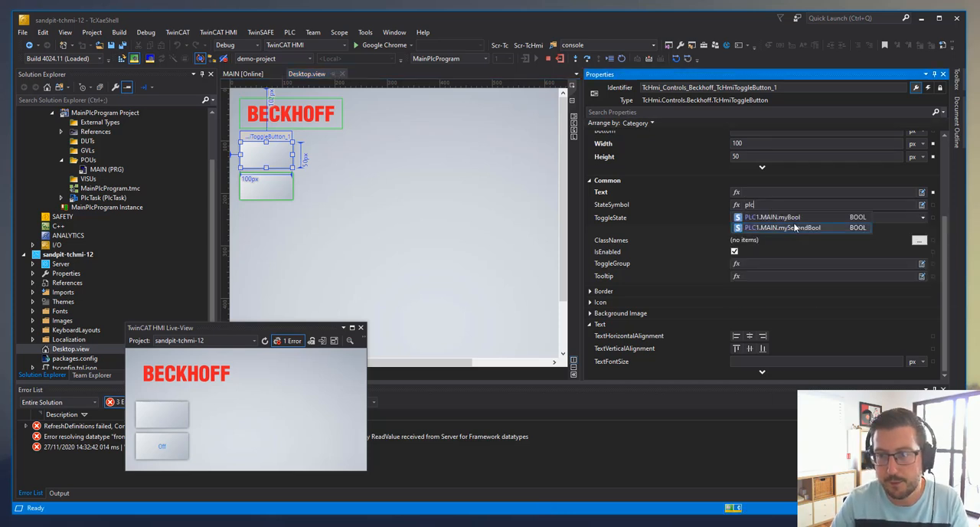
{"action": "left_click", "coordinate": [790, 217]}
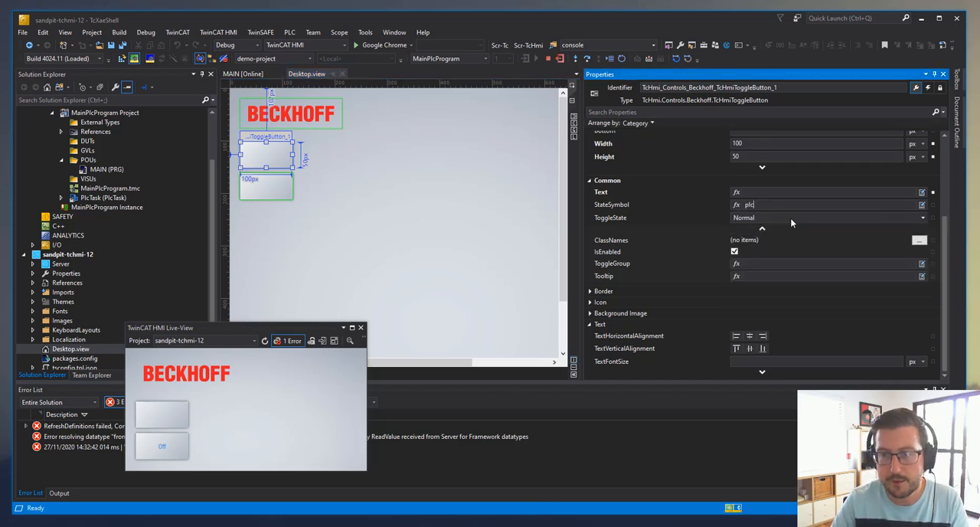
Toggle the upper button repeatedly in the Live-View and check the myBool value in the online MAIN program
{"action": "left_click", "coordinate": [163, 413]}
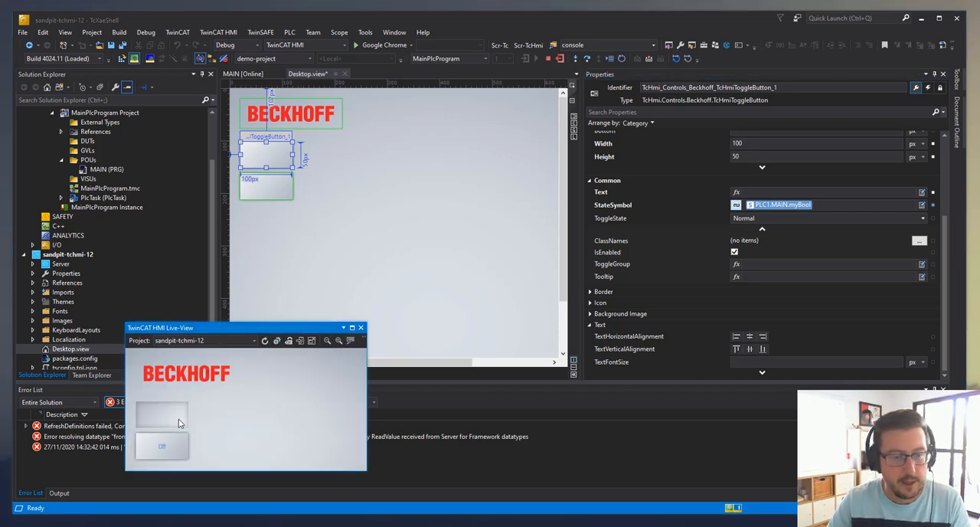
{"action": "left_click", "coordinate": [243, 73]}
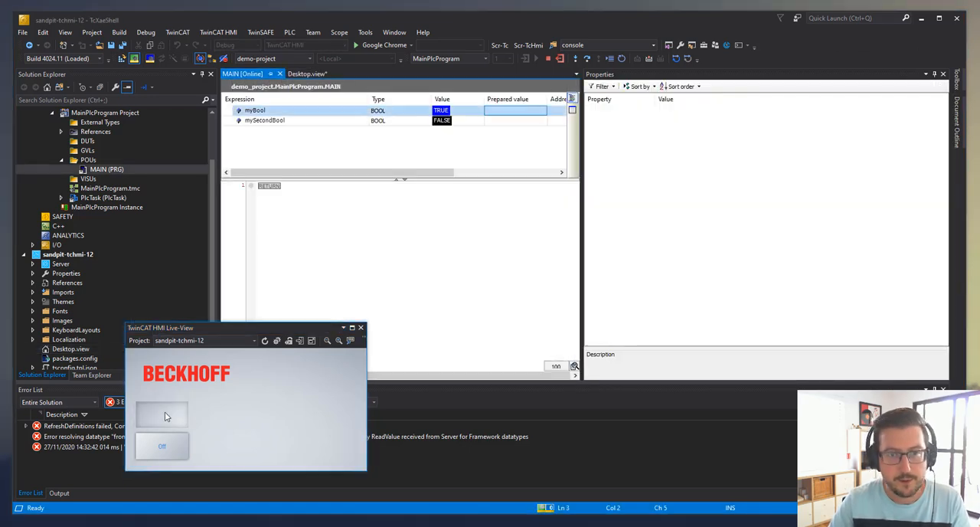
{"action": "left_click", "coordinate": [165, 415]}
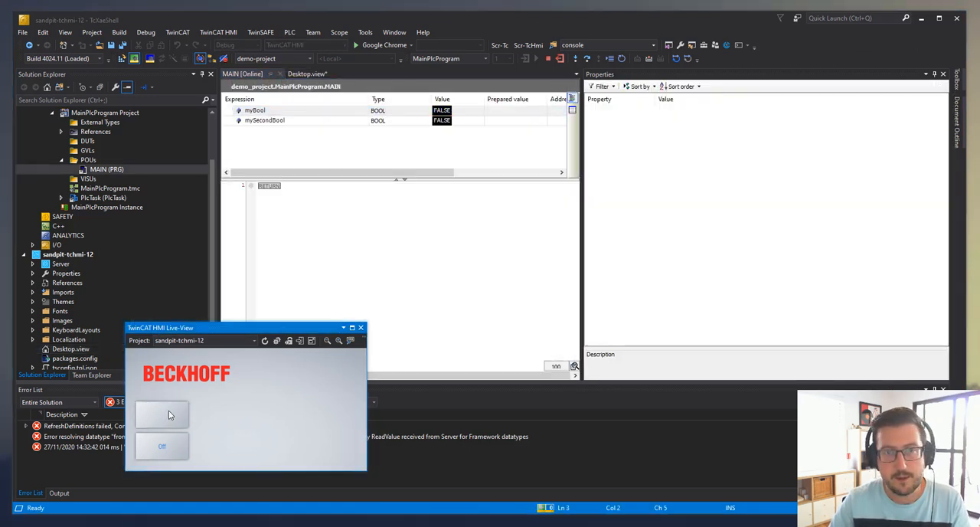
{"action": "left_click", "coordinate": [168, 415]}
{"action": "left_click", "coordinate": [170, 415]}
{"action": "left_click", "coordinate": [171, 415]}
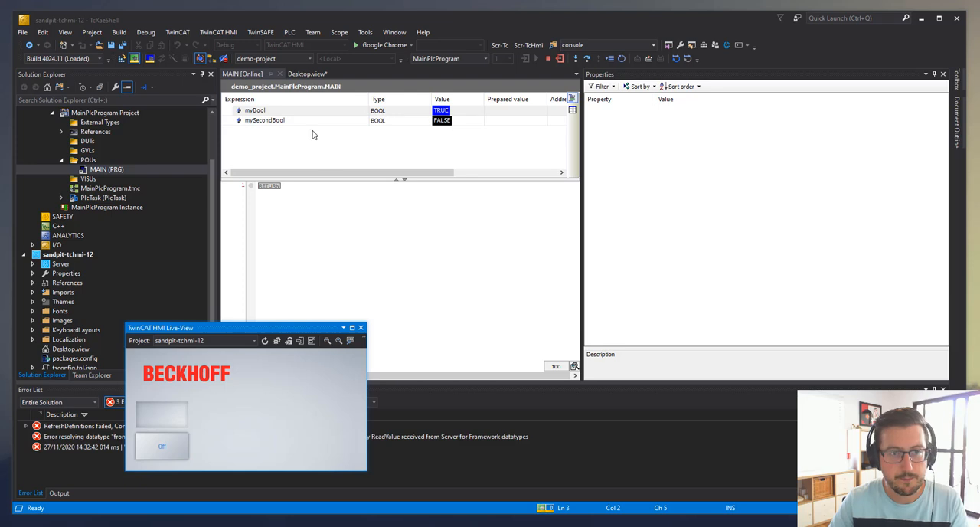
Return to the Desktop view and set the upper toggle button's text to "Off"
{"action": "left_click", "coordinate": [307, 73]}
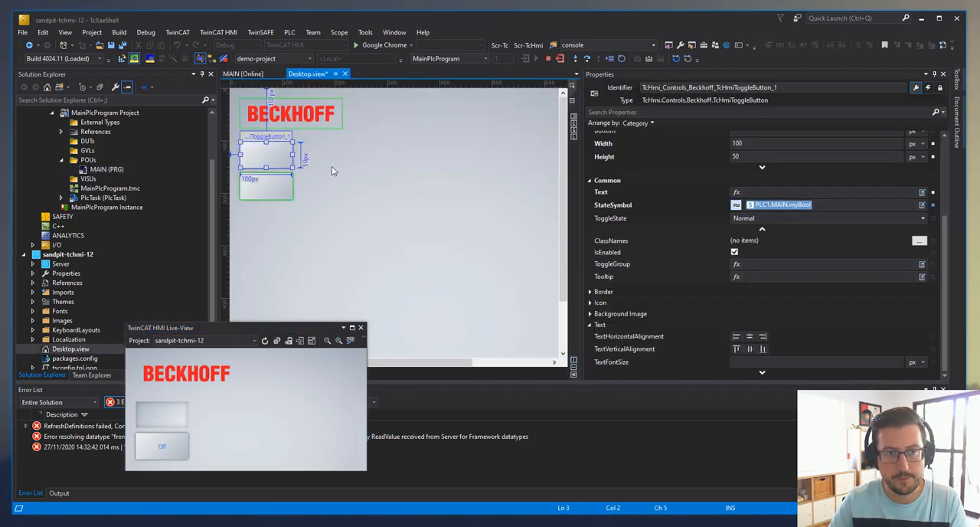
{"action": "left_click", "coordinate": [288, 148]}
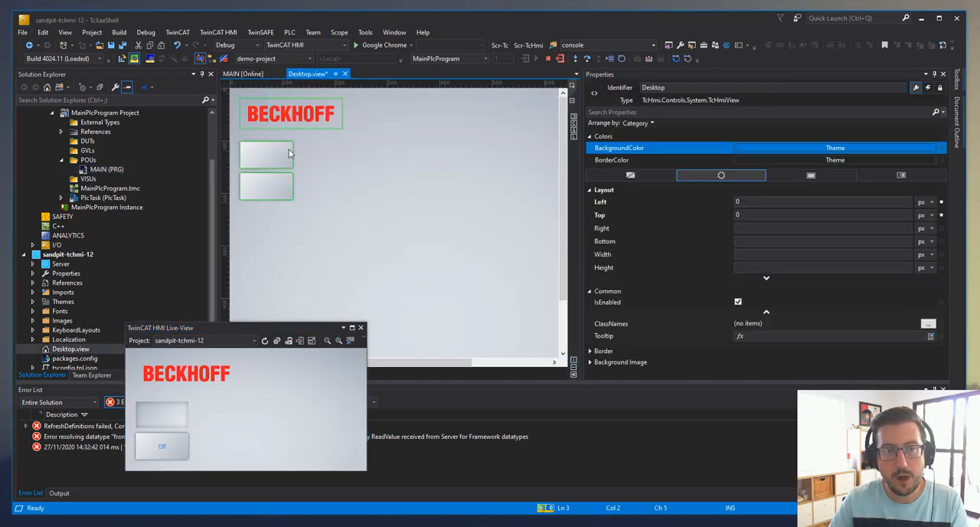
{"action": "left_click", "coordinate": [785, 192]}
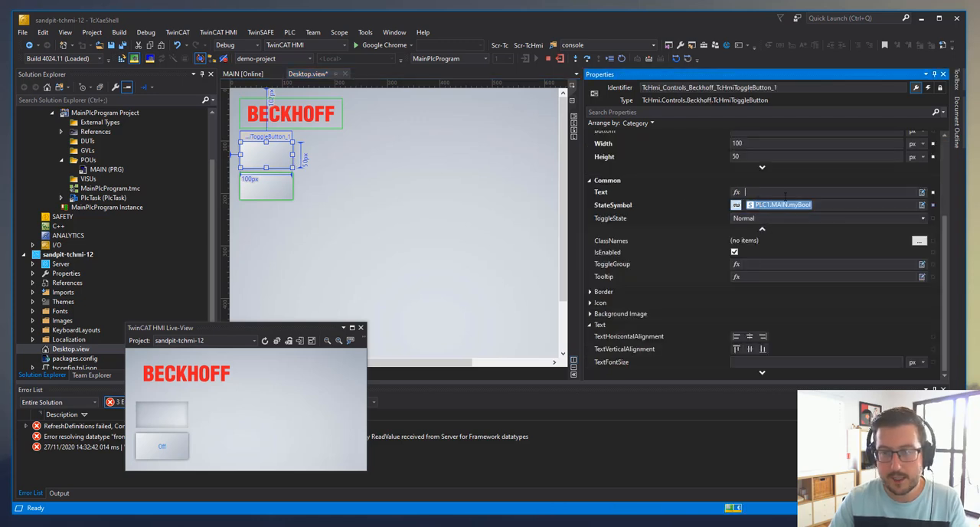
{"action": "type", "text": "Off"}
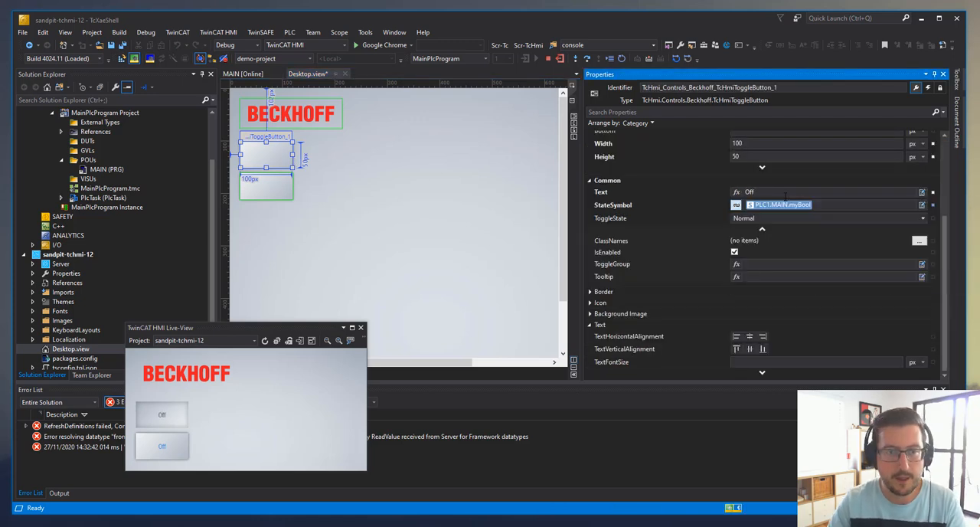
{"action": "left_click", "coordinate": [418, 178]}
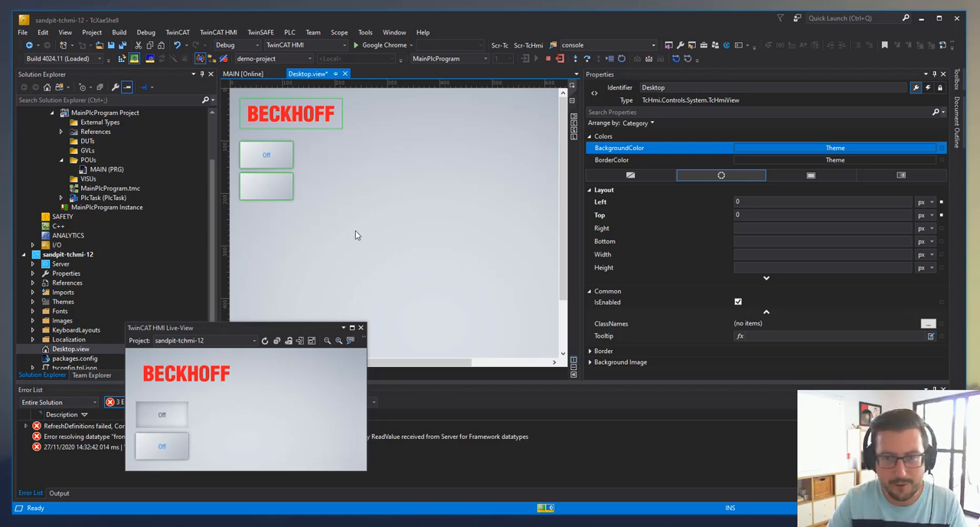
Configure the upper toggle button's onStatePressed event to write "On" to its own Text property
{"action": "left_click", "coordinate": [266, 158]}
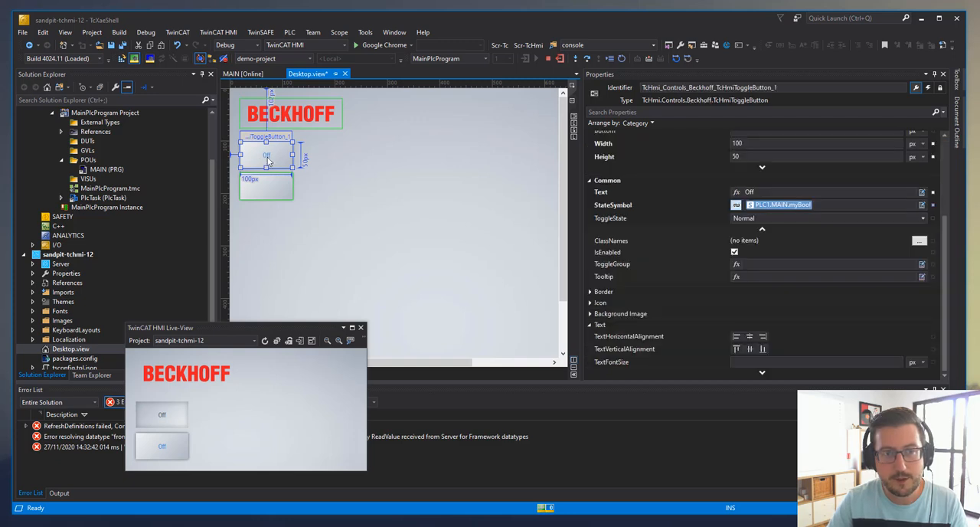
{"action": "left_click", "coordinate": [927, 87]}
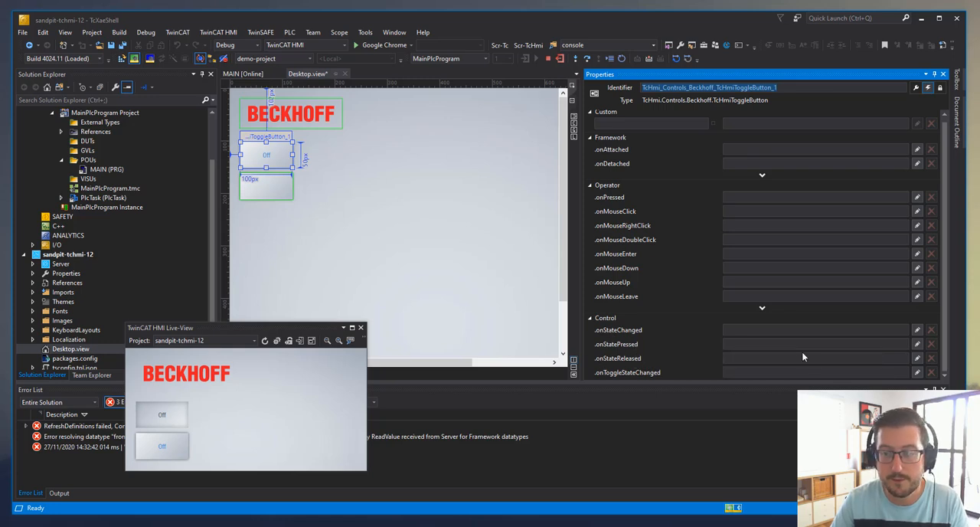
{"action": "left_click", "coordinate": [917, 344]}
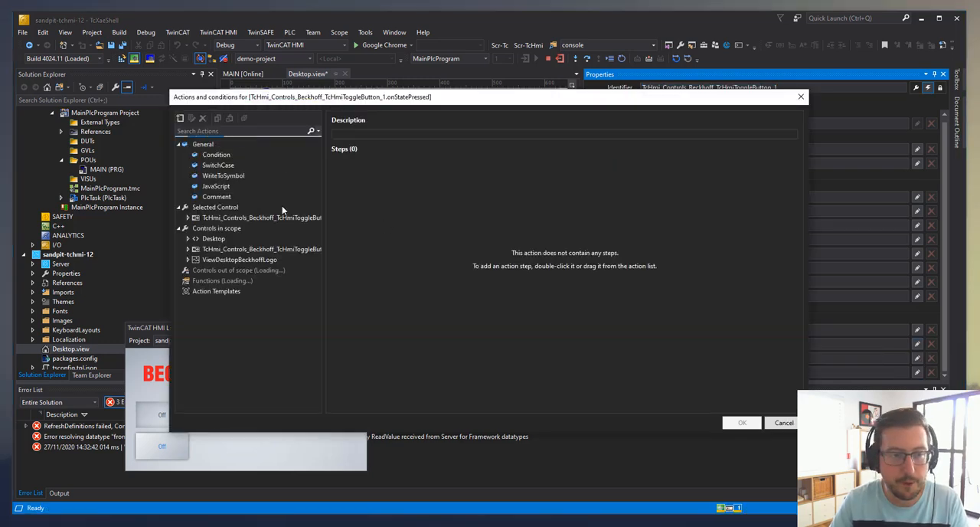
{"action": "left_click", "coordinate": [188, 218]}
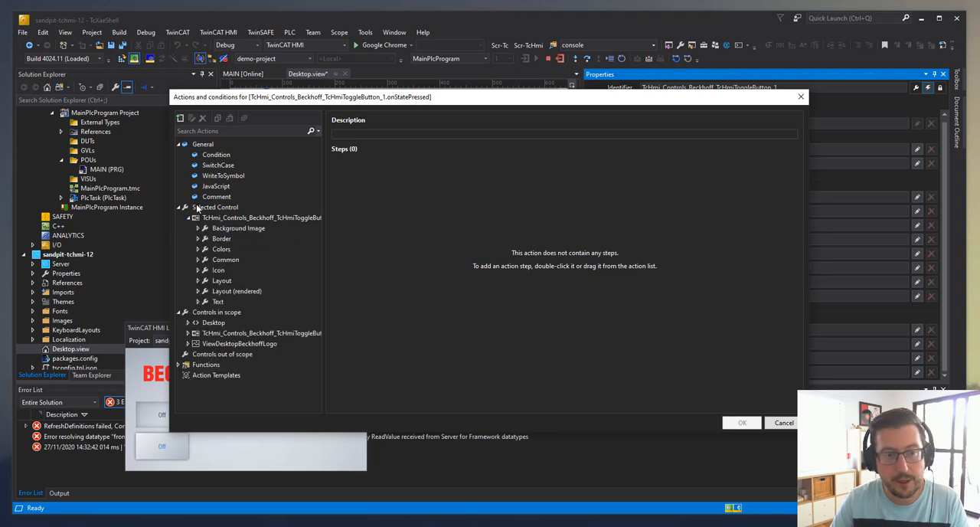
{"action": "left_click", "coordinate": [198, 302]}
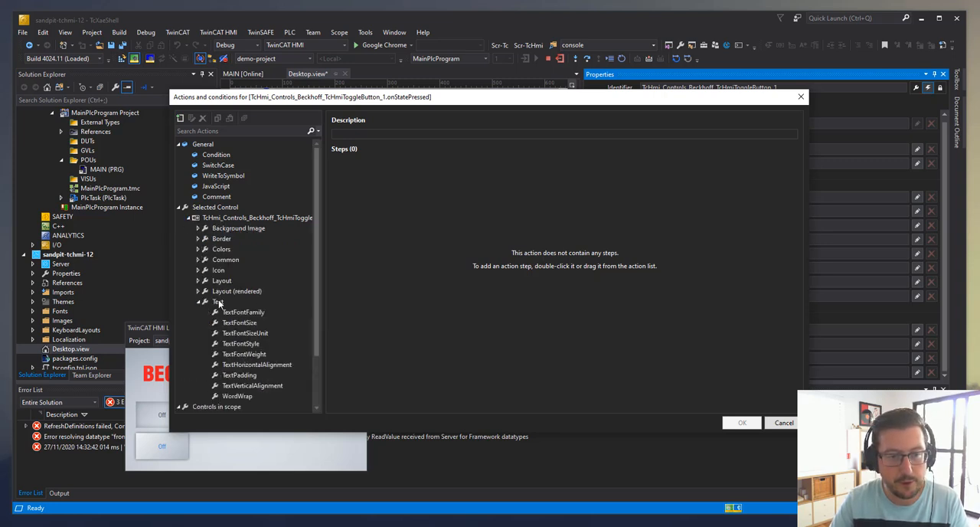
{"action": "left_click", "coordinate": [198, 261]}
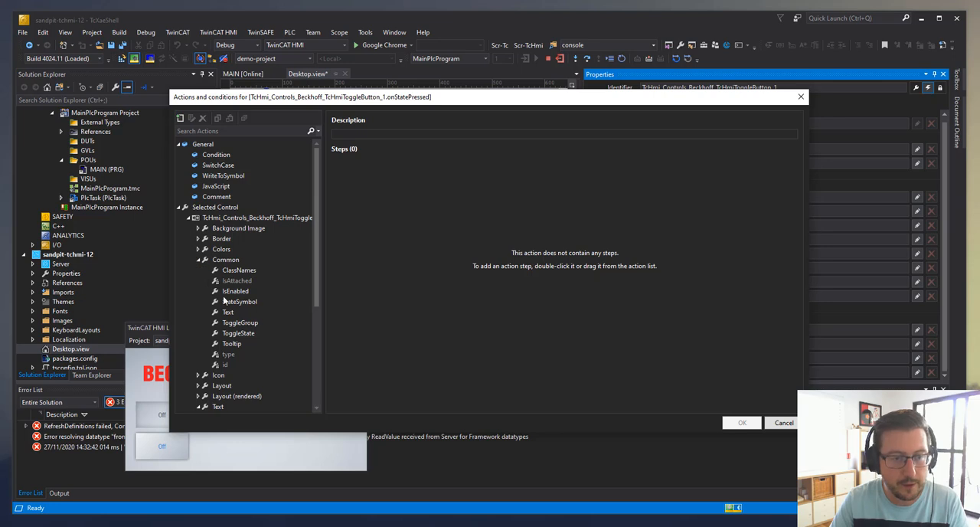
{"action": "left_click_drag", "start_coordinate": [228, 312], "coordinate": [571, 222]}
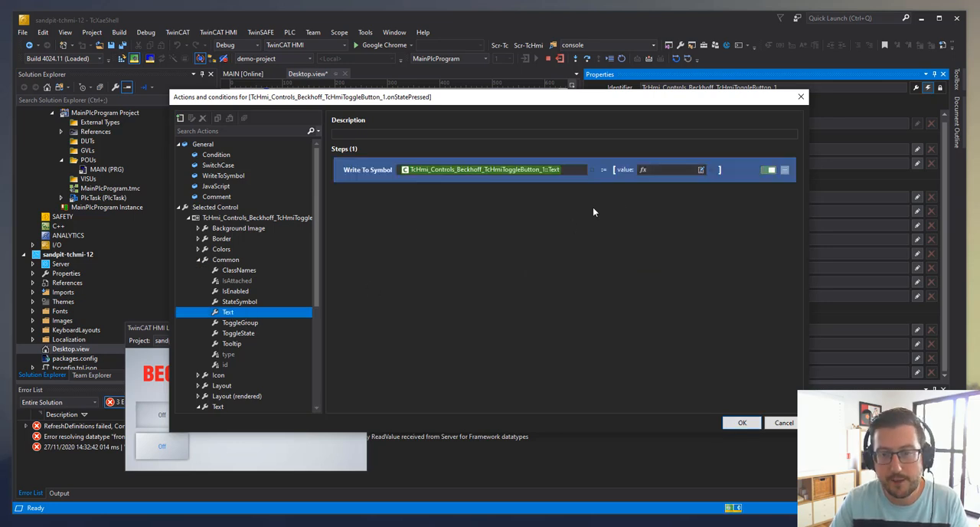
{"action": "left_click", "coordinate": [666, 170]}
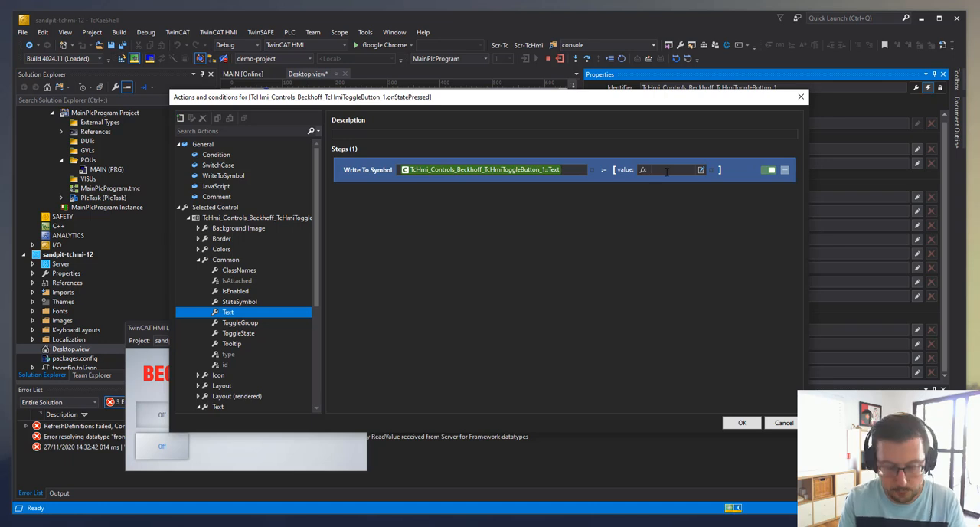
{"action": "type", "text": "On"}
{"action": "left_click", "coordinate": [584, 250]}
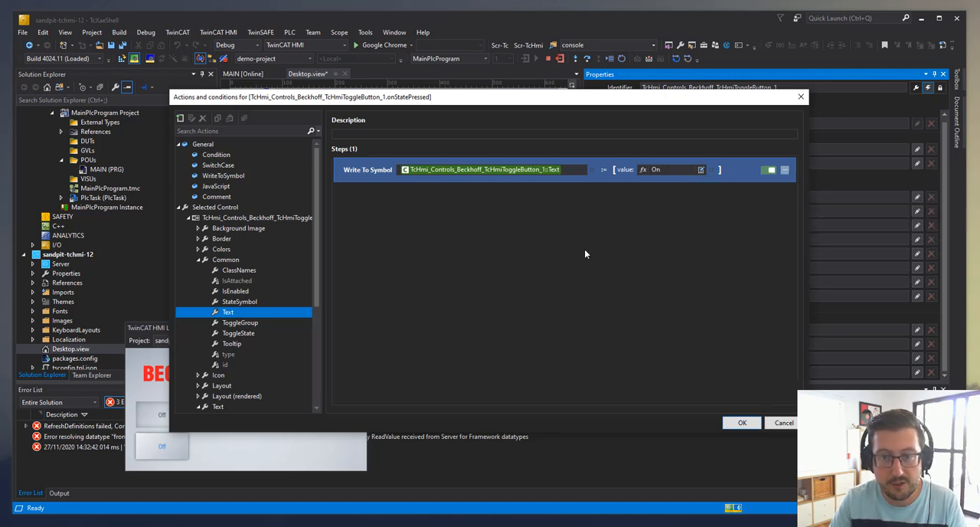
{"action": "left_click", "coordinate": [742, 423]}
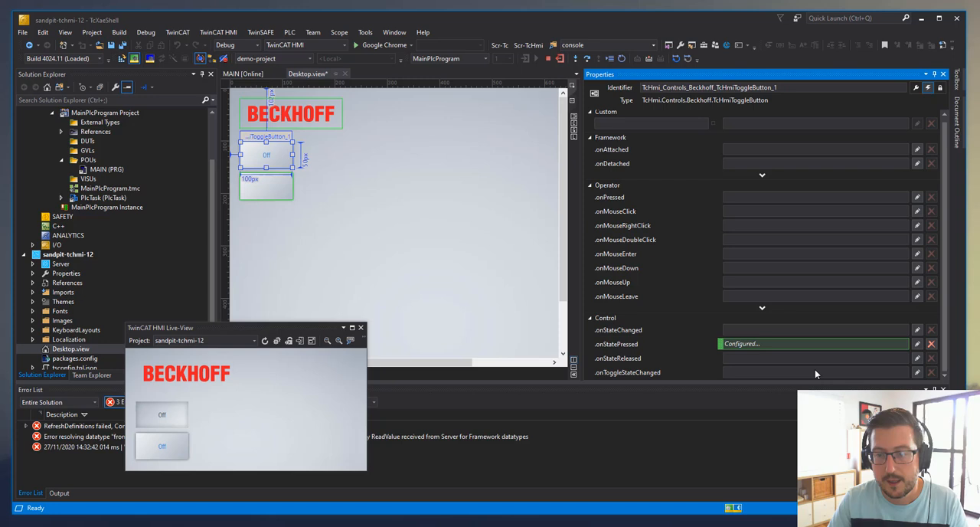
Configure the upper toggle button's onStateReleased event to write "Off" to its own Text property
{"action": "left_click", "coordinate": [917, 357]}
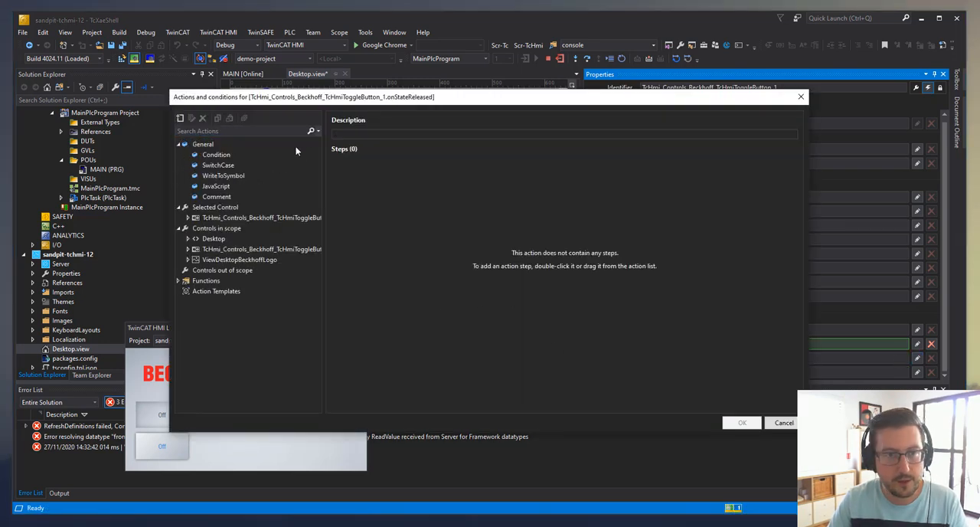
{"action": "left_click", "coordinate": [187, 217]}
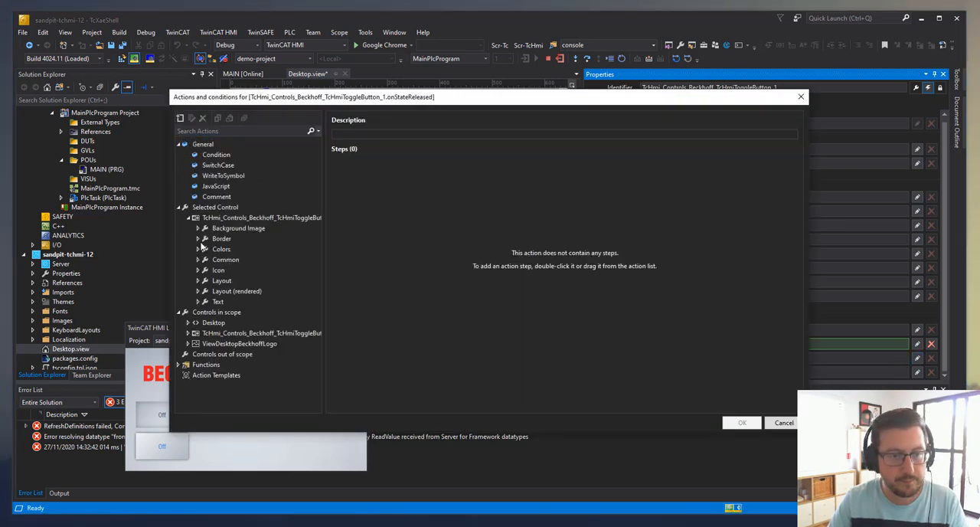
{"action": "left_click", "coordinate": [199, 260]}
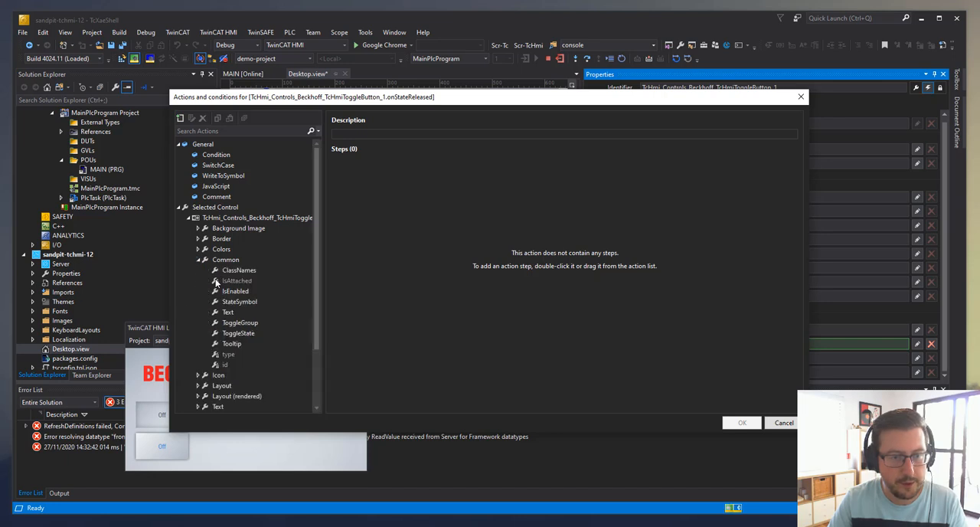
{"action": "left_click_drag", "start_coordinate": [228, 311], "coordinate": [591, 190]}
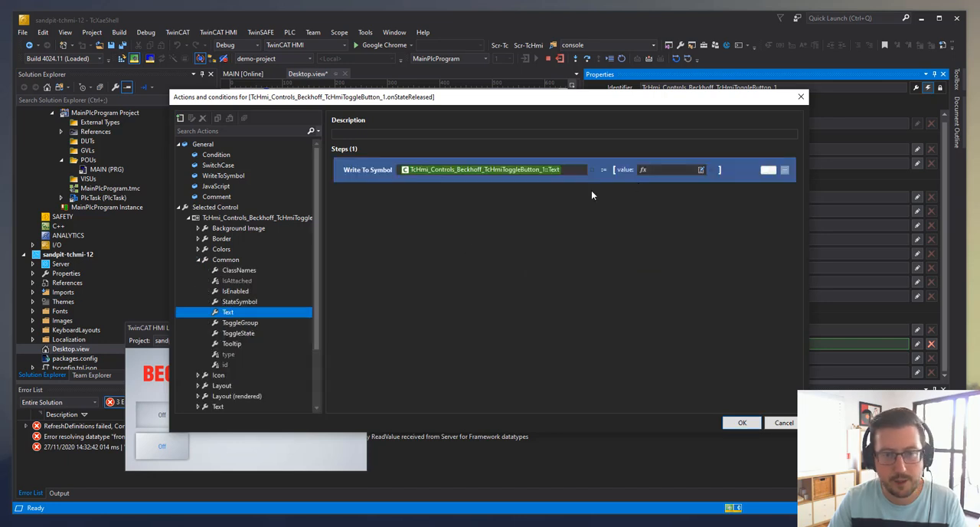
{"action": "left_click", "coordinate": [687, 169]}
{"action": "type", "text": "Off"}
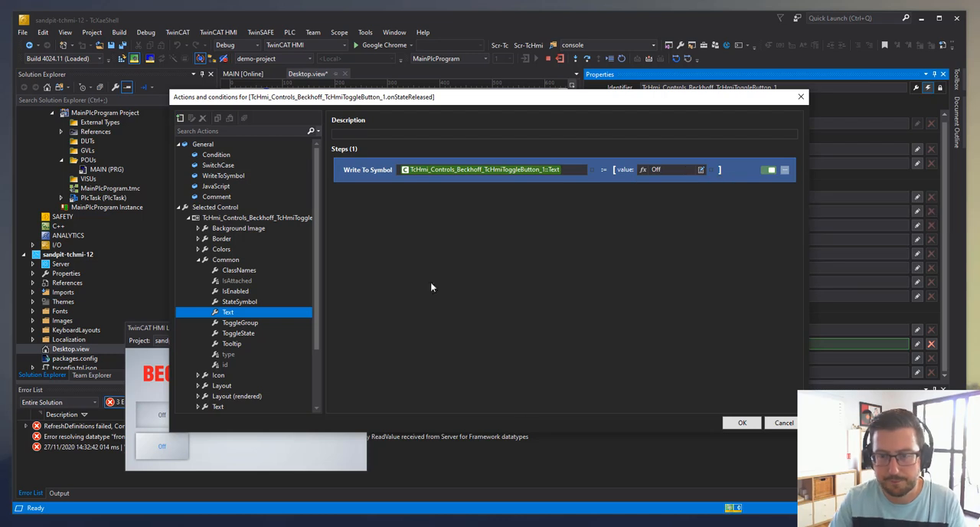
{"action": "left_click", "coordinate": [741, 423]}
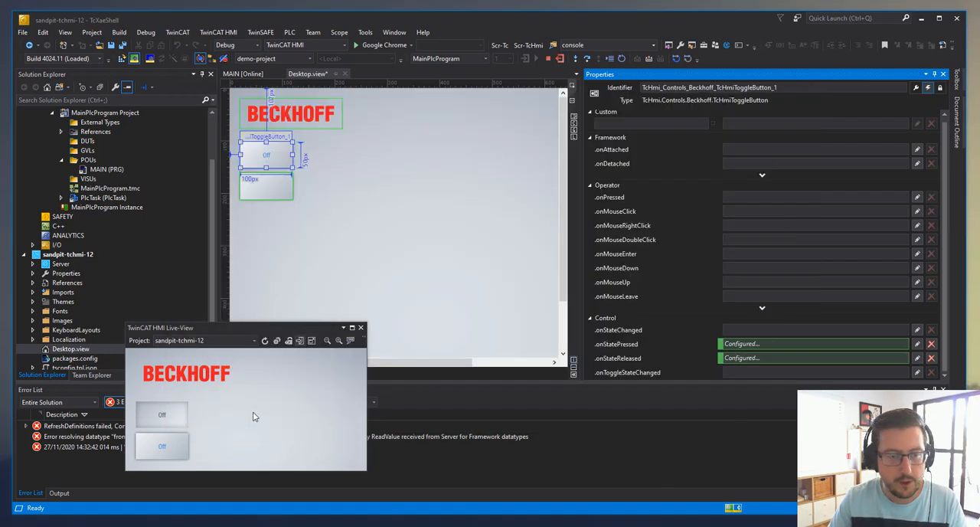
Save the Desktop view and test the upper button's text change by toggling it repeatedly in the Live-View
{"action": "left_click", "coordinate": [164, 412]}
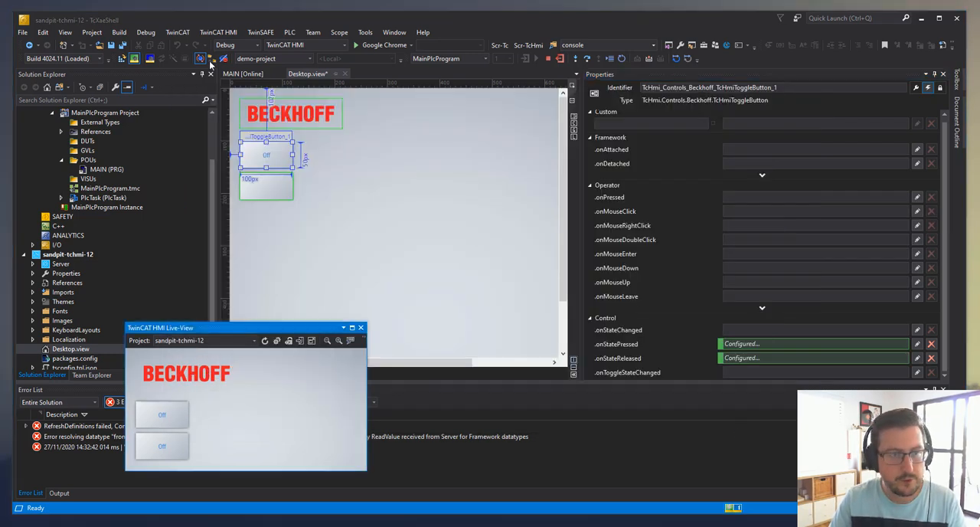
{"action": "key", "text": "ctrl+s"}
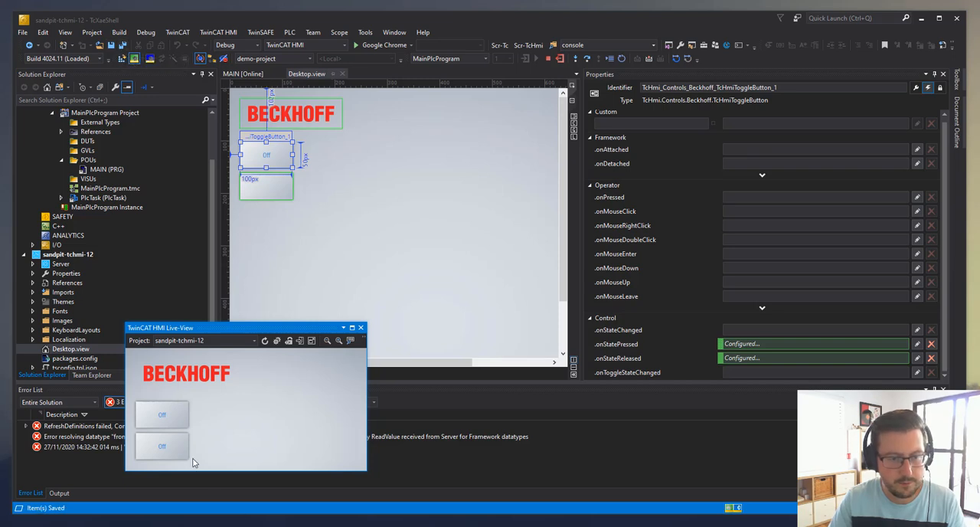
{"action": "left_click", "coordinate": [171, 417]}
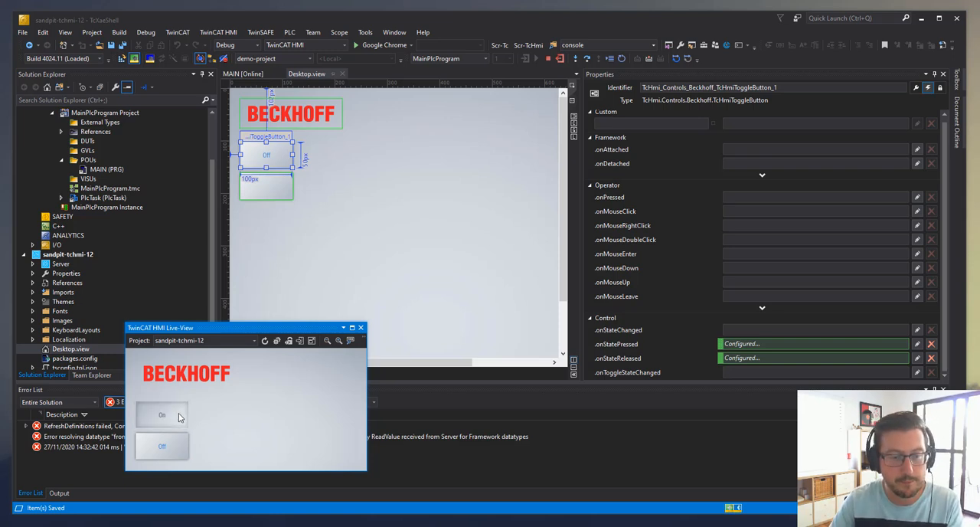
{"action": "left_click", "coordinate": [181, 415]}
{"action": "left_click", "coordinate": [181, 414]}
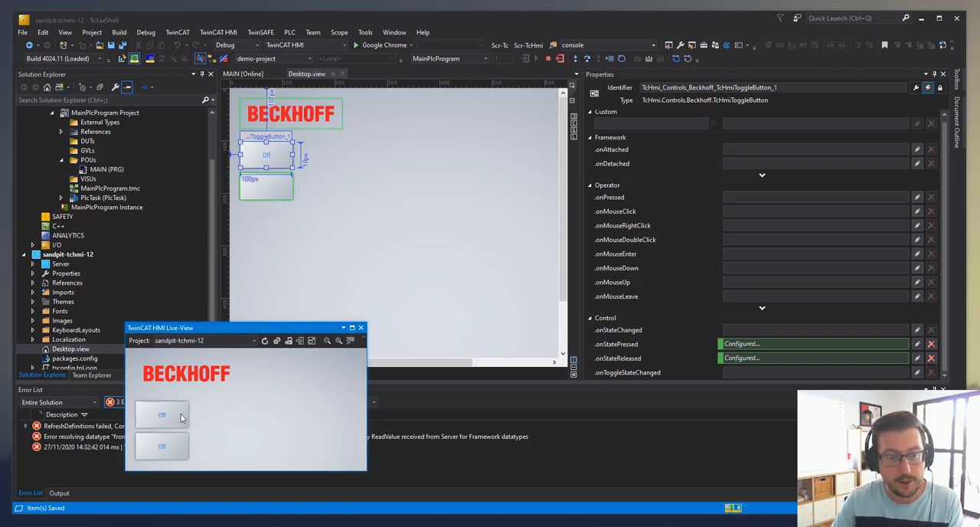
{"action": "left_click", "coordinate": [182, 419]}
{"action": "left_click", "coordinate": [185, 423]}
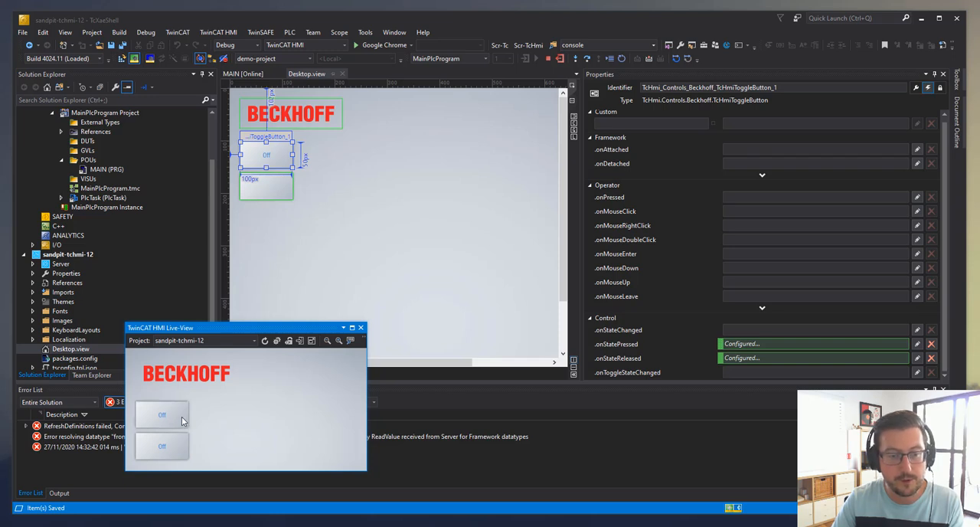
Toggle the upper button in the Live-View and write myBool to FALSE and back to TRUE in MAIN's online view
{"action": "left_click", "coordinate": [181, 418]}
{"action": "left_click", "coordinate": [243, 74]}
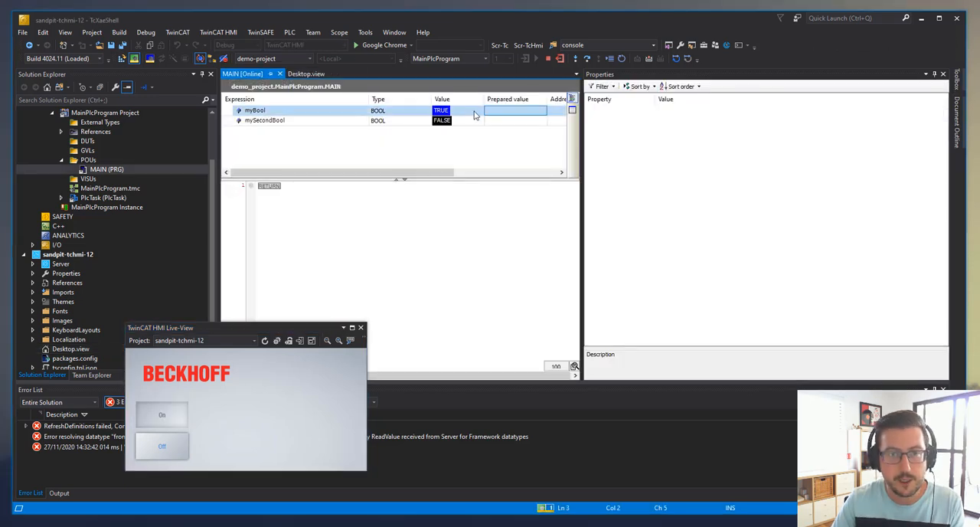
{"action": "double_click", "coordinate": [503, 114]}
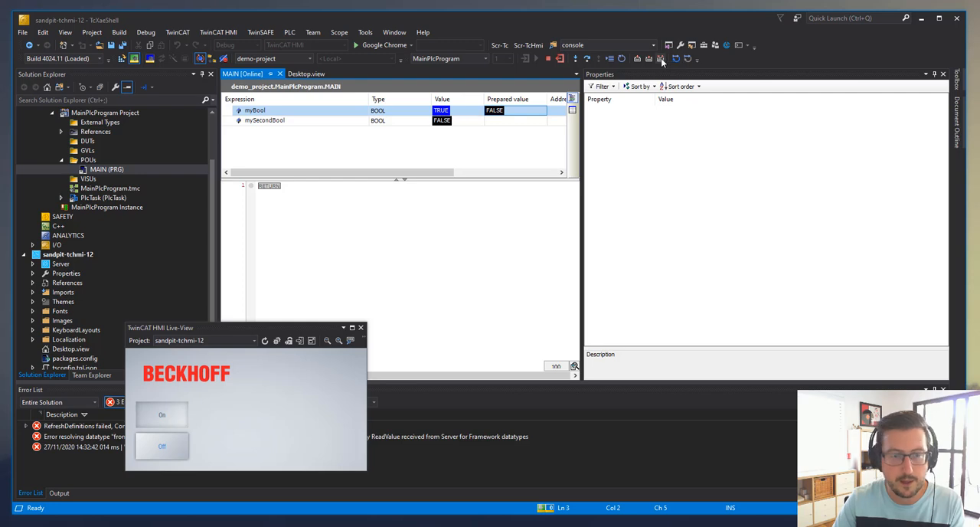
{"action": "left_click", "coordinate": [661, 59]}
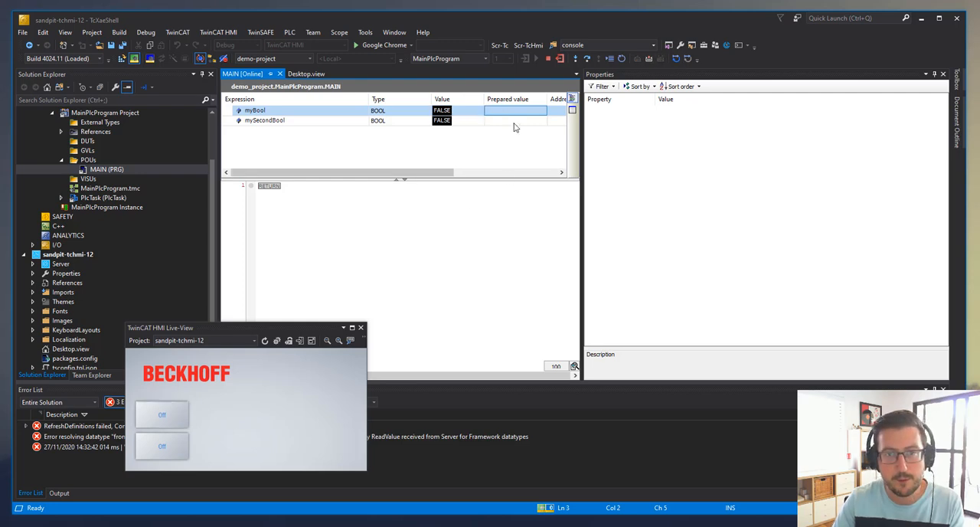
{"action": "double_click", "coordinate": [514, 112]}
{"action": "left_click", "coordinate": [662, 58]}
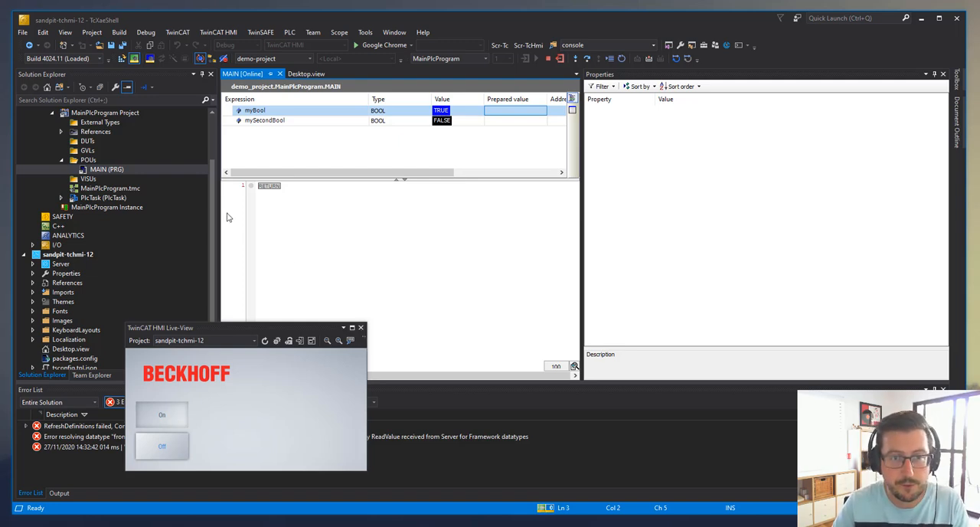
Return to the Desktop view and remove the upper toggle button's onStatePressed and onStateReleased event configurations
{"action": "left_click", "coordinate": [322, 71]}
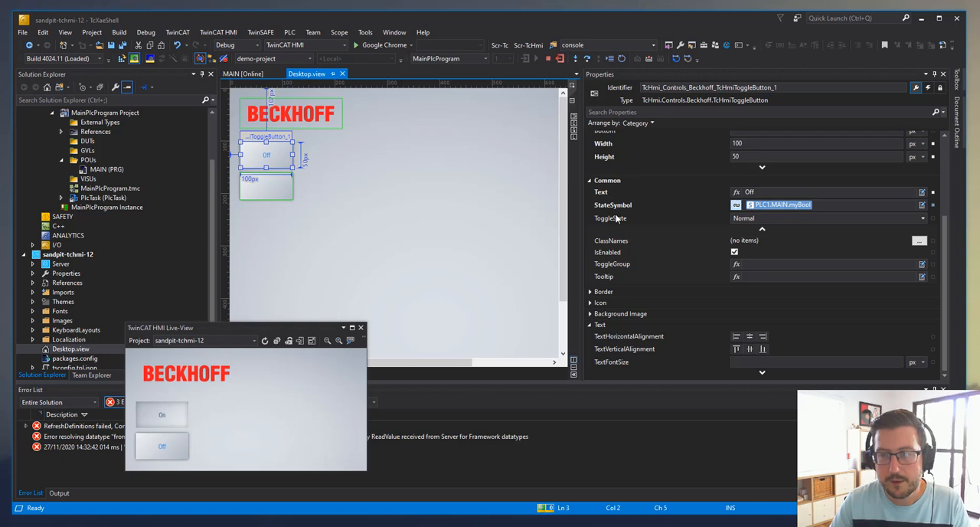
{"action": "left_click", "coordinate": [929, 88]}
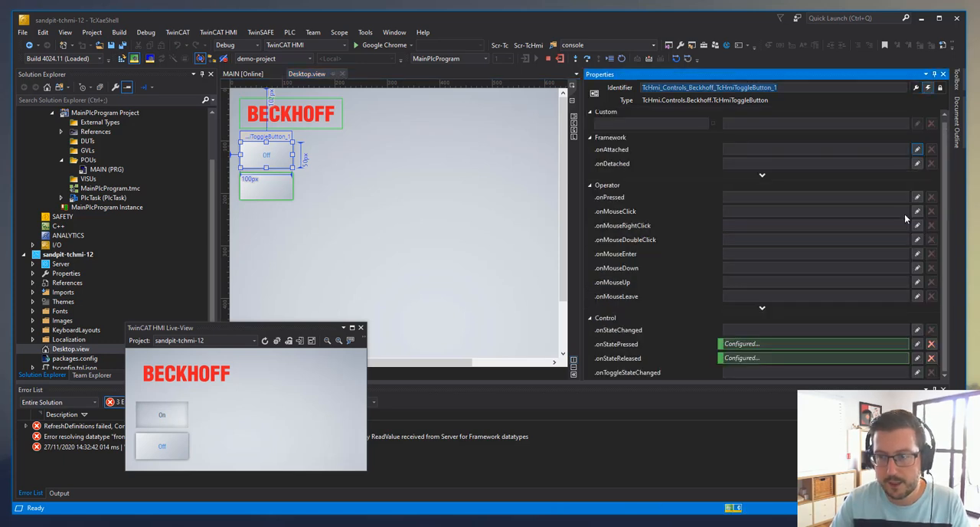
{"action": "left_click", "coordinate": [931, 344]}
{"action": "left_click", "coordinate": [932, 358]}
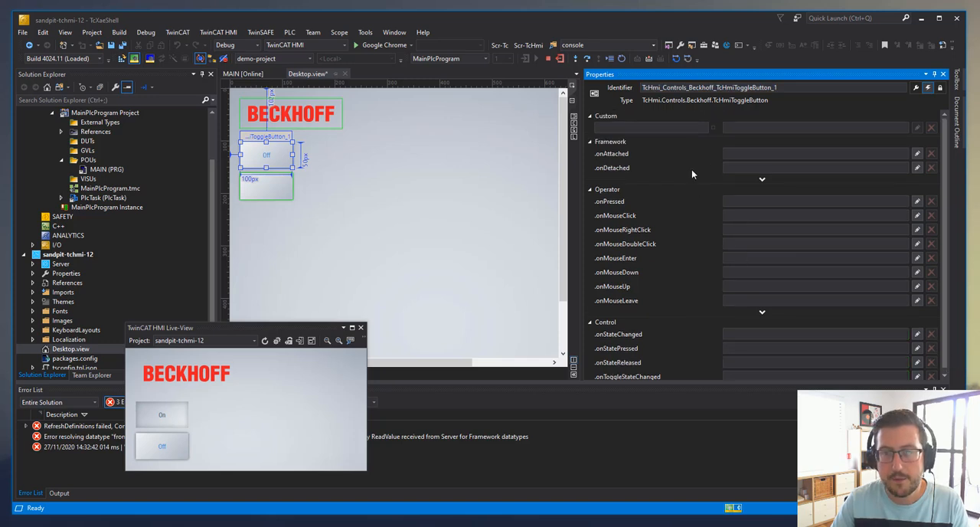
Add a custom event to the upper toggle button bound to the server symbol PLC1.MAIN.myBool
{"action": "right_click", "coordinate": [716, 130]}
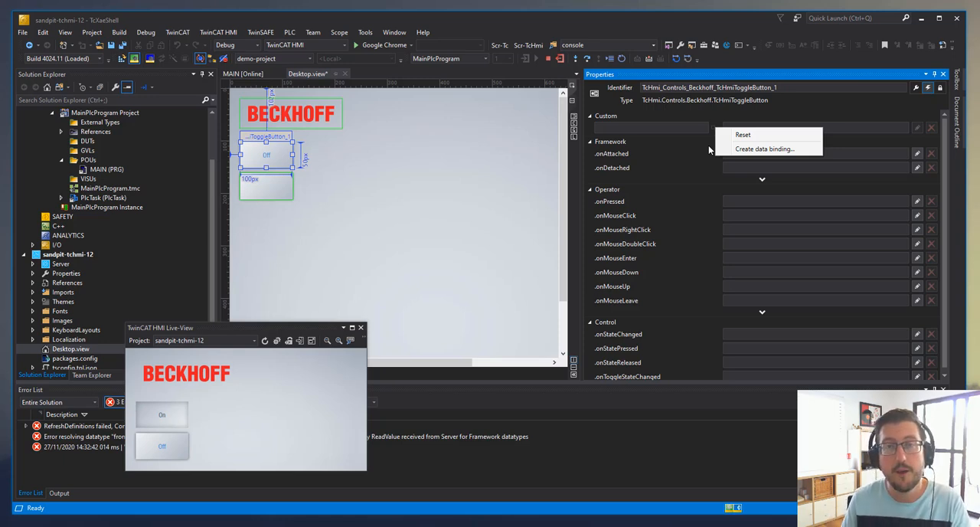
{"action": "left_click", "coordinate": [748, 150]}
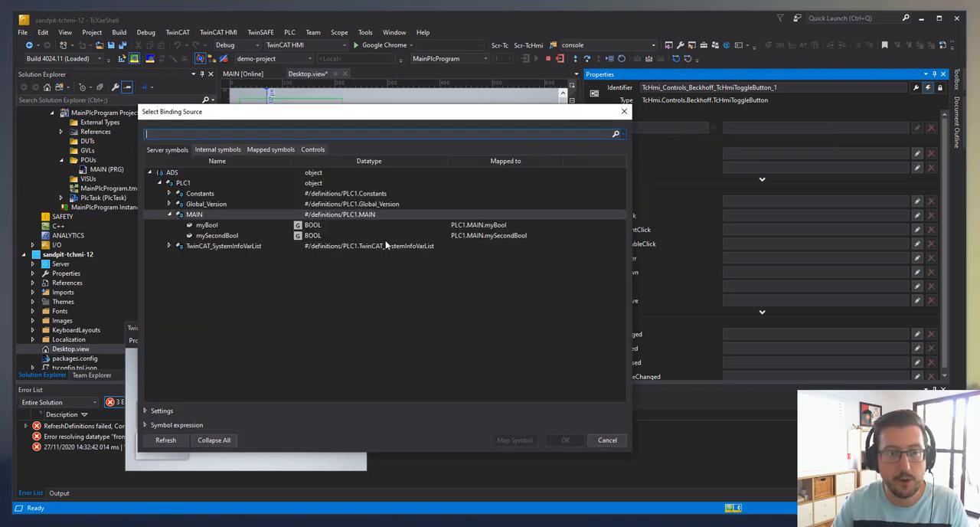
{"action": "left_click", "coordinate": [562, 440]}
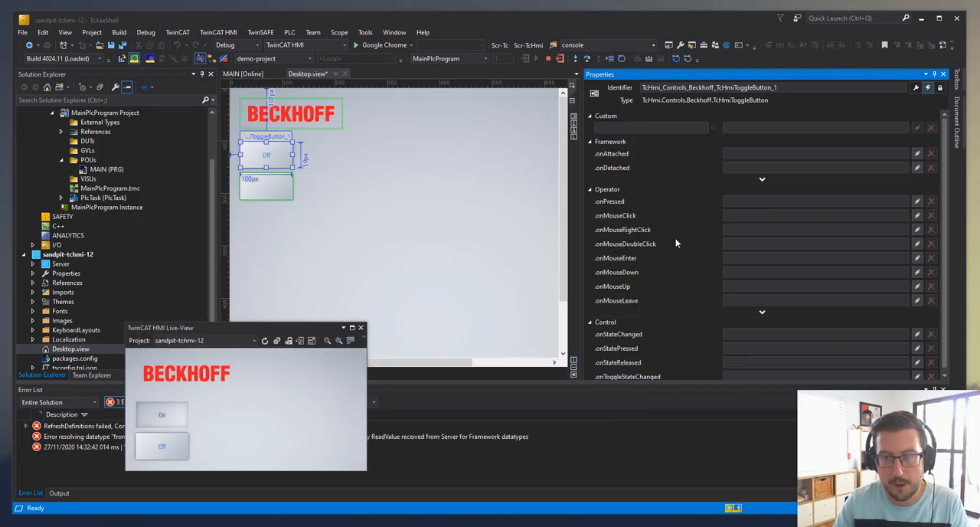
Add a condition to the custom myBool event that checks whether PLC1.MAIN.myBool == False
{"action": "left_click", "coordinate": [916, 128]}
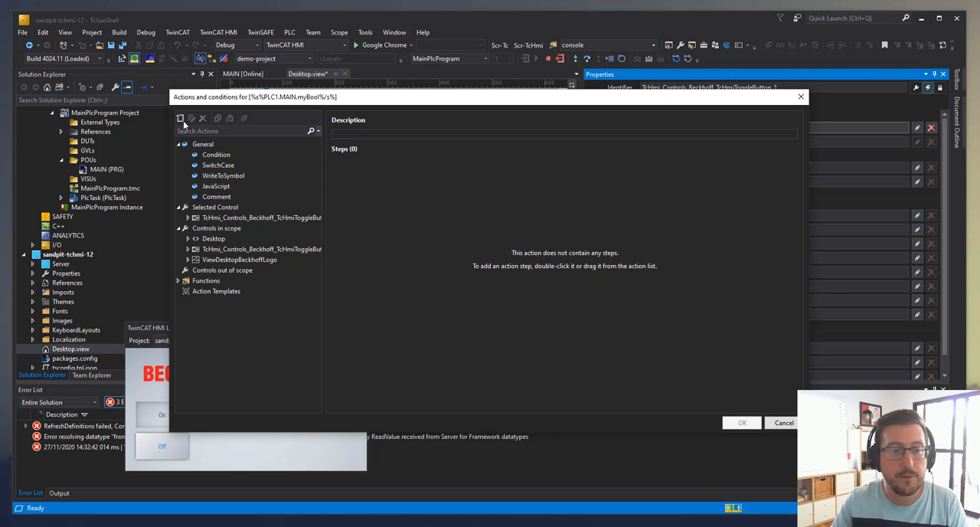
{"action": "left_click", "coordinate": [226, 155]}
{"action": "left_click_drag", "start_coordinate": [396, 197], "coordinate": [458, 176]}
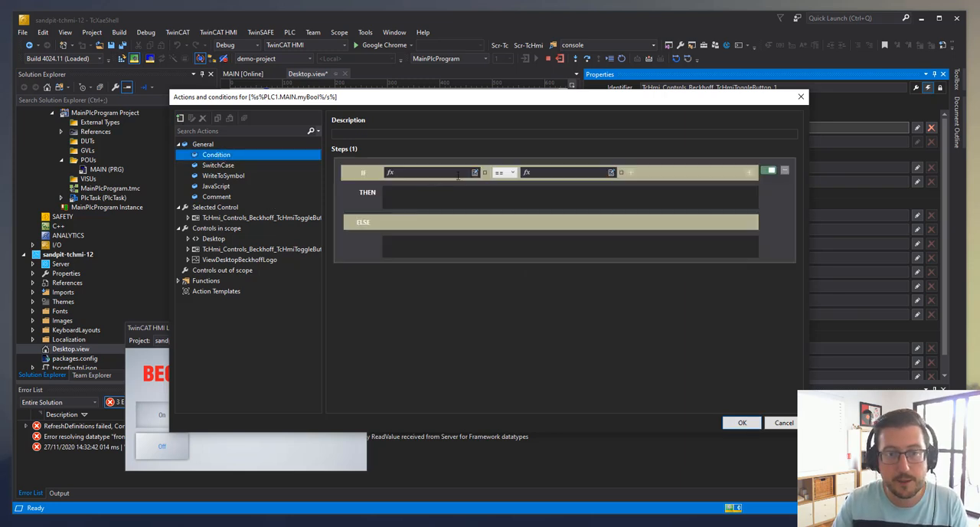
{"action": "left_click", "coordinate": [449, 174]}
{"action": "type", "text": "plc"}
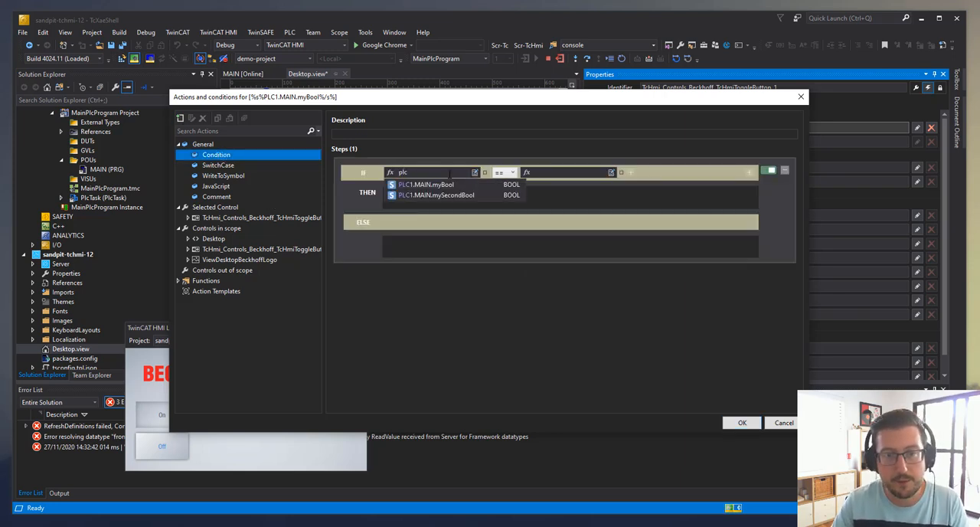
{"action": "left_click", "coordinate": [444, 185]}
{"action": "left_click", "coordinate": [574, 173]}
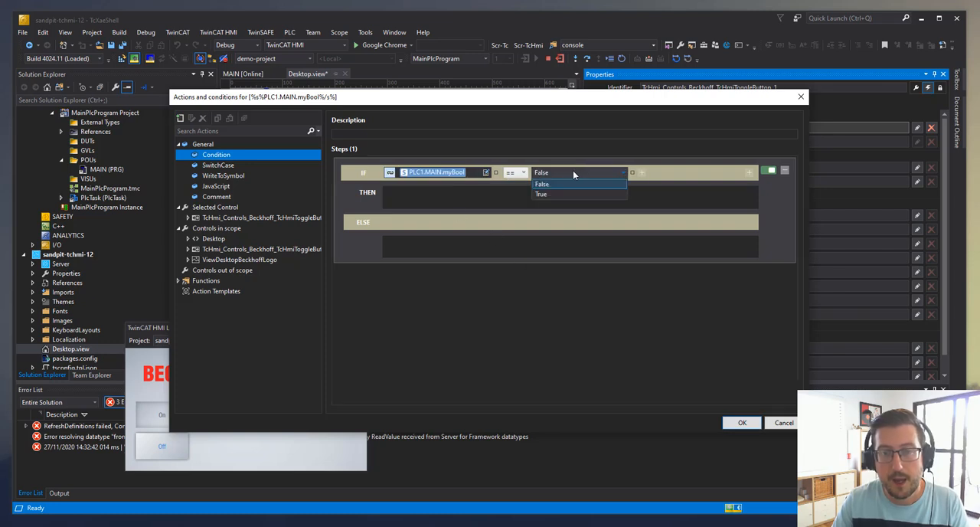
{"action": "left_click", "coordinate": [580, 184]}
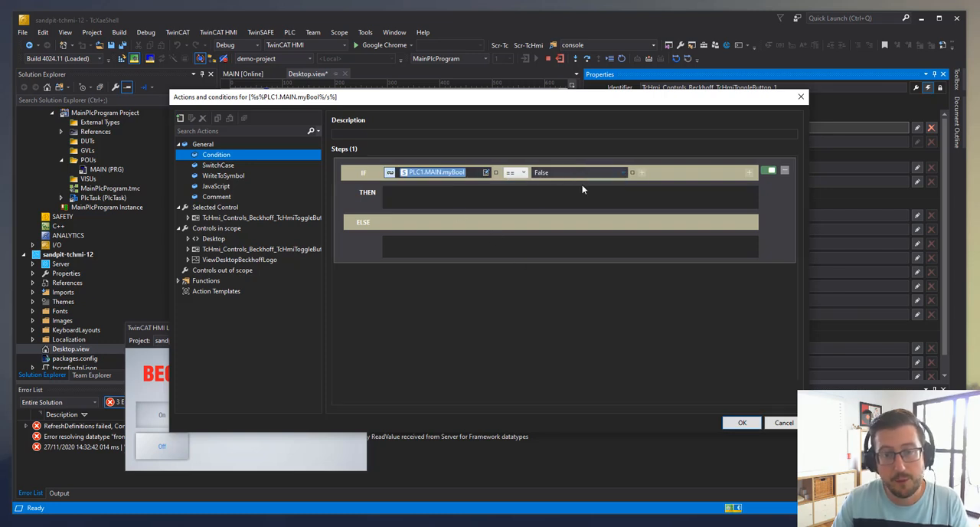
In the condition's THEN branch, write "Off" to the upper toggle button's own Text property
{"action": "left_click", "coordinate": [188, 218]}
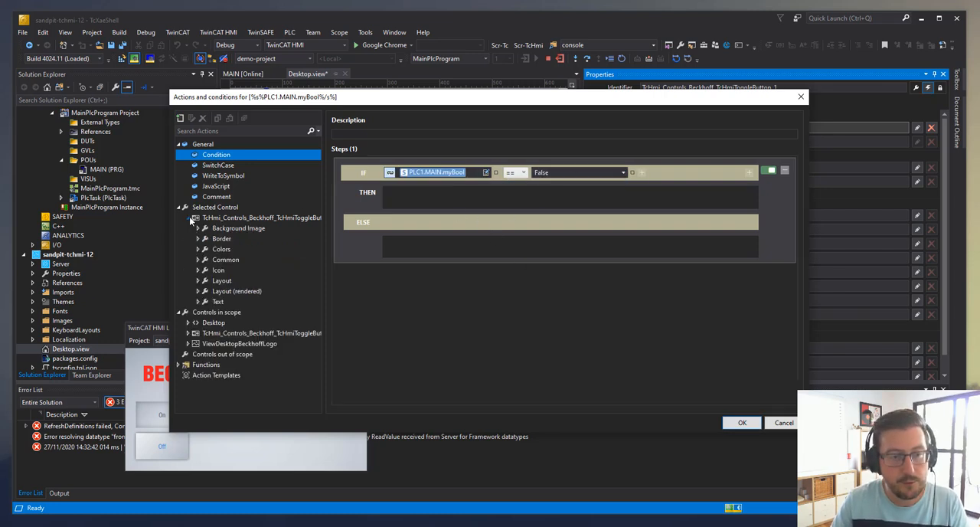
{"action": "left_click", "coordinate": [198, 260]}
{"action": "left_click_drag", "start_coordinate": [227, 311], "coordinate": [490, 193]}
{"action": "left_click", "coordinate": [706, 200]}
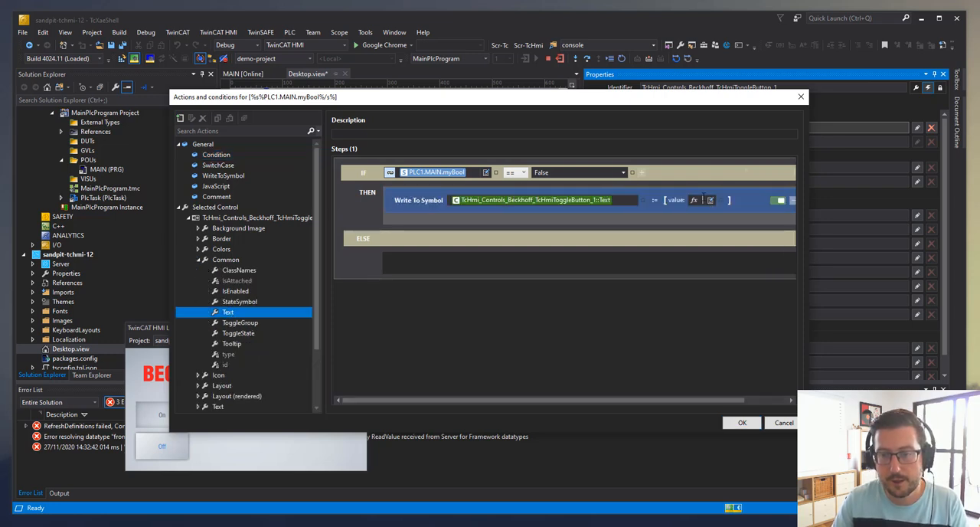
{"action": "type", "text": "Off"}
{"action": "key", "text": "BackSpace"}
{"action": "key", "text": "BackSpace"}
{"action": "key", "text": "BackSpace"}
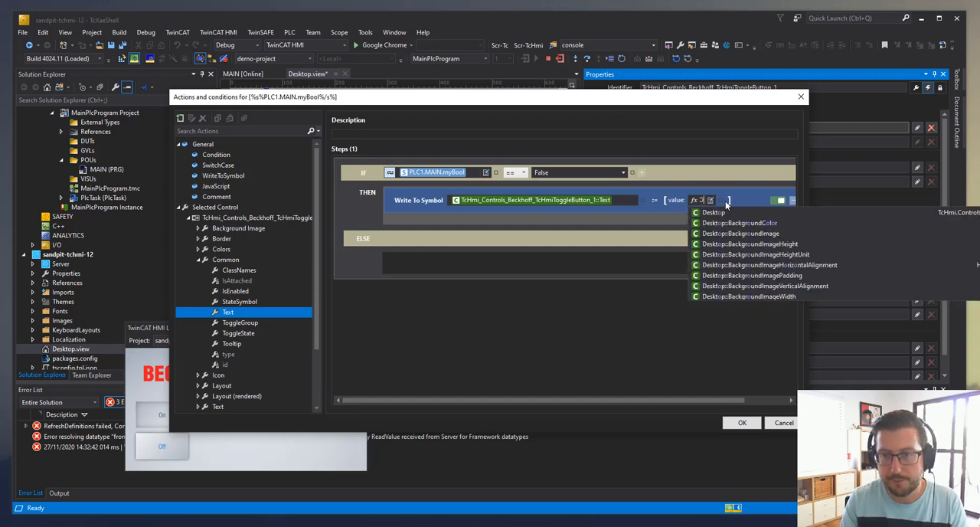
{"action": "type", "text": "Off"}
{"action": "key", "text": "Return"}
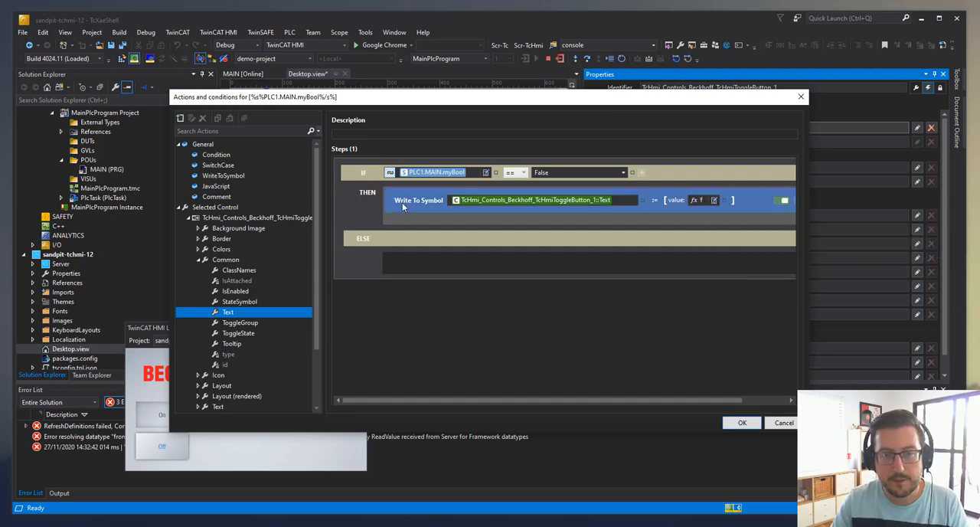
Copy the Text write action into the ELSE branch, set its value to "On" and accept the event actions
{"action": "left_click_drag", "start_coordinate": [402, 202], "coordinate": [440, 260]}
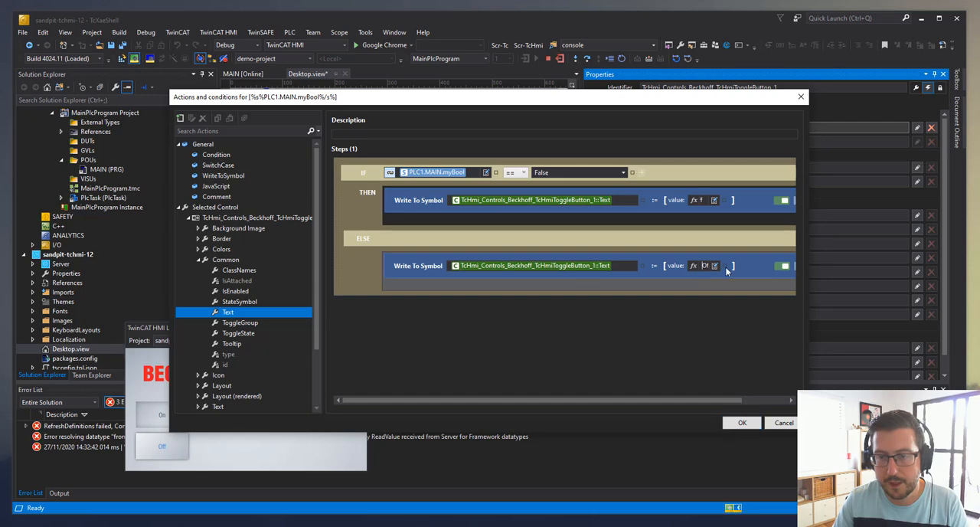
{"action": "key", "text": "BackSpace"}
{"action": "key", "text": "BackSpace"}
{"action": "key", "text": "BackSpace"}
{"action": "type", "text": "On"}
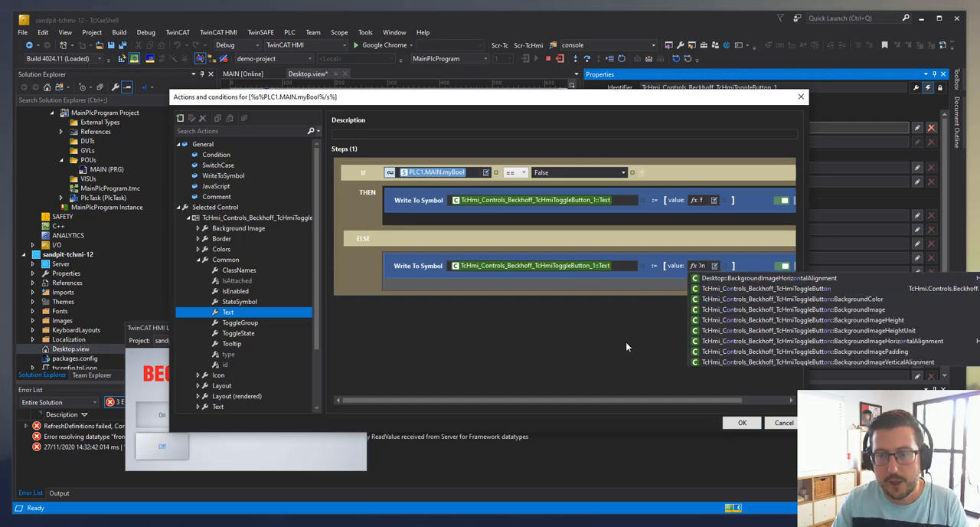
{"action": "key", "text": "Return"}
{"action": "left_click", "coordinate": [747, 422]}
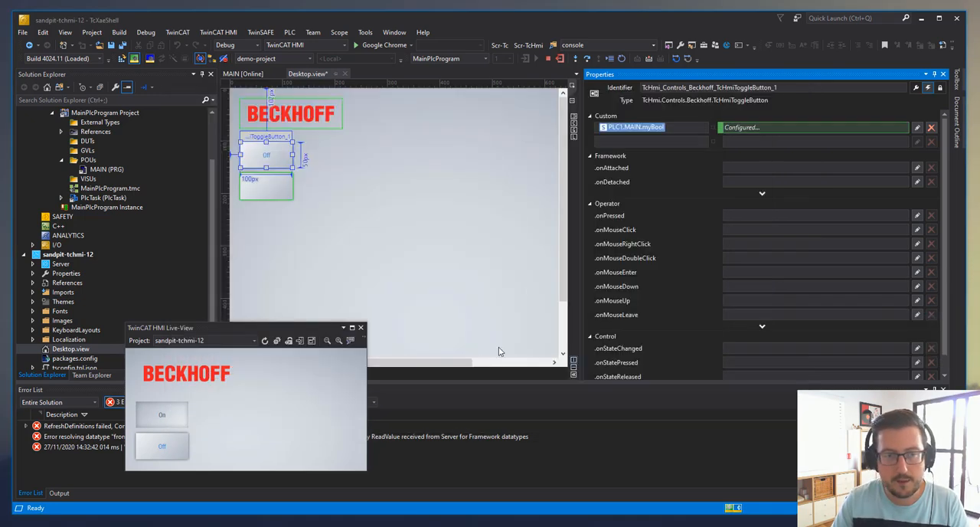
Test the upper button's text change by toggling it repeatedly in the Live-View
{"action": "left_click", "coordinate": [188, 426]}
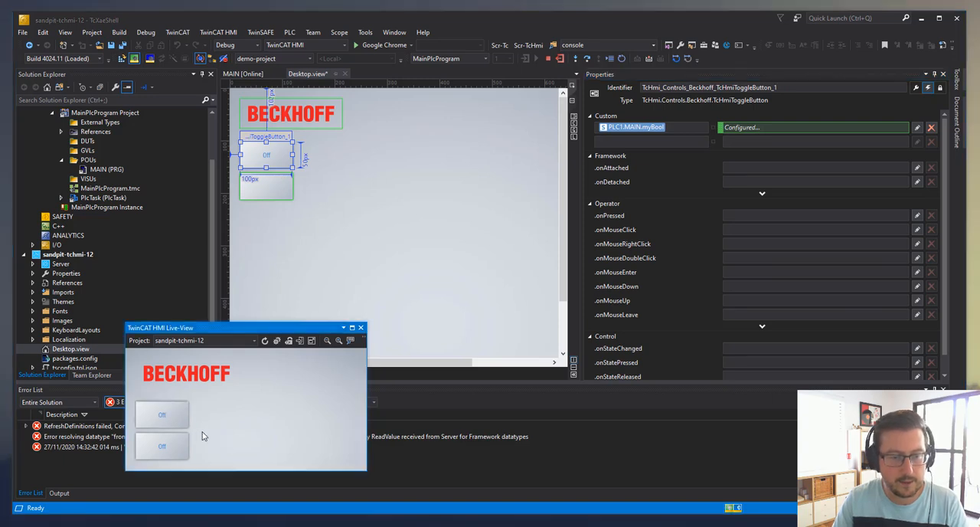
{"action": "left_click", "coordinate": [173, 422]}
{"action": "left_click", "coordinate": [175, 417]}
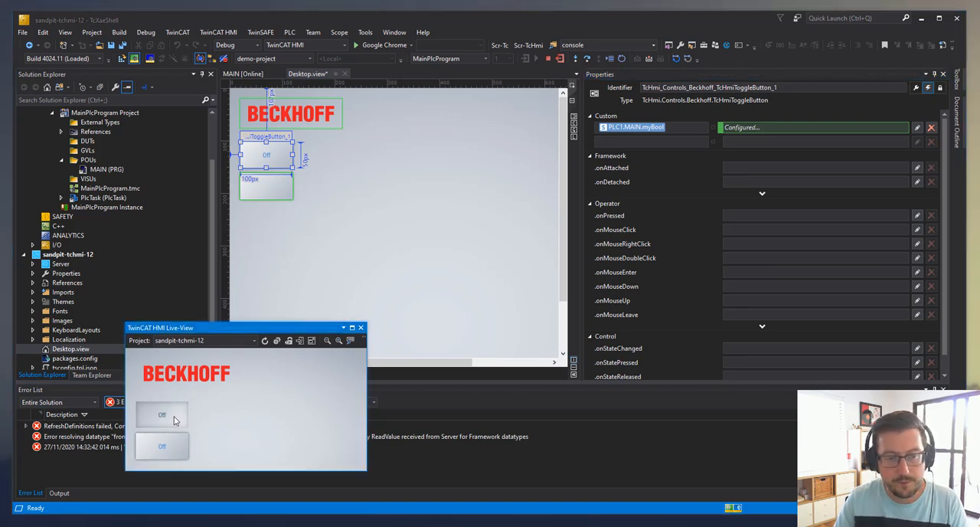
{"action": "left_click", "coordinate": [184, 424]}
{"action": "left_click", "coordinate": [182, 421]}
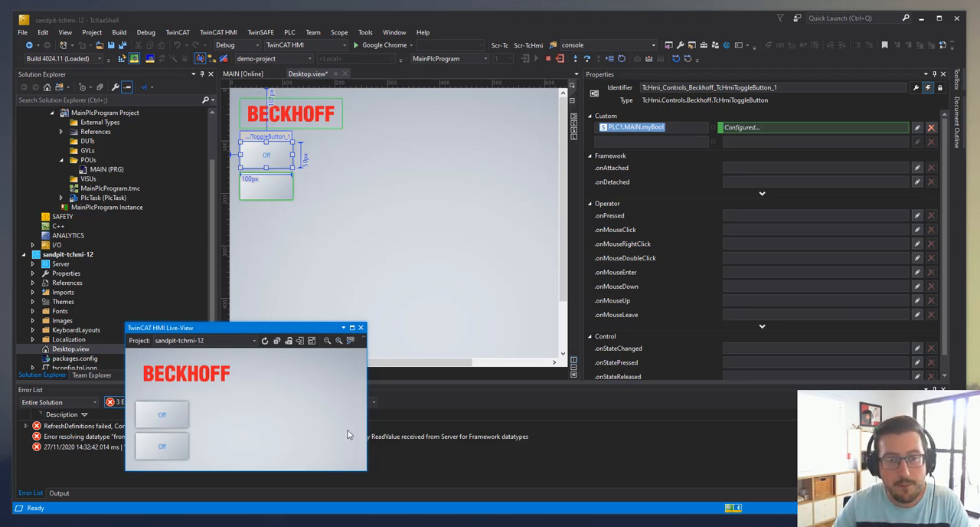
Set the PLC1.MAIN.mySecondBool binding interval in the lower toggle button's Text expression to 200 ms
{"action": "left_click", "coordinate": [349, 228]}
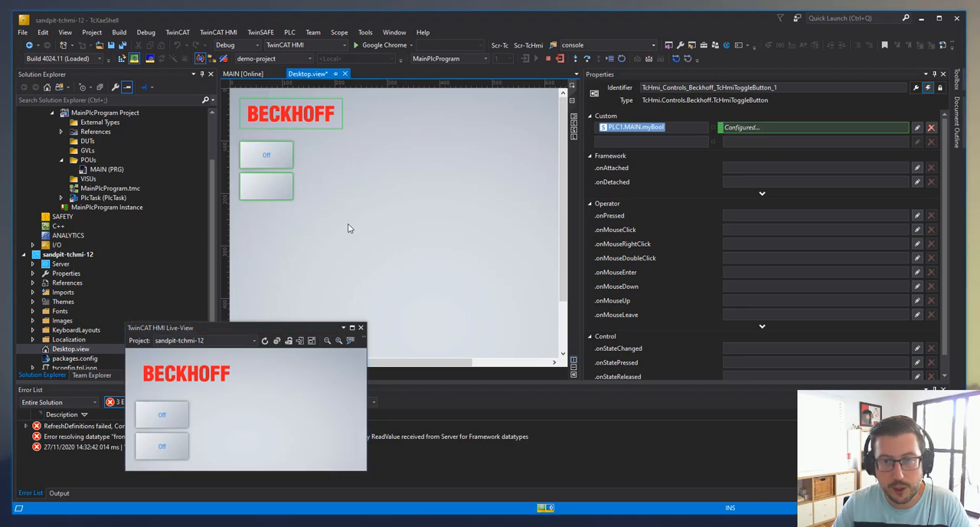
{"action": "left_click", "coordinate": [261, 188]}
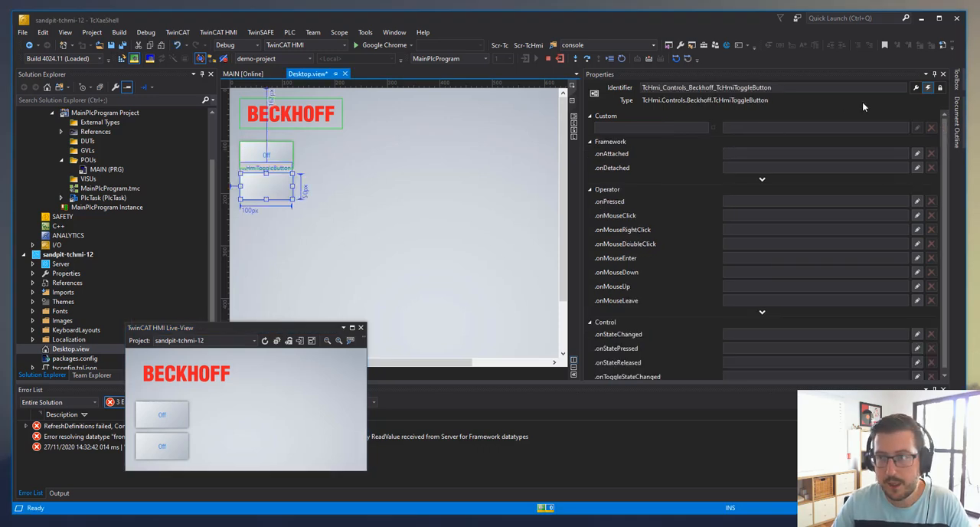
{"action": "left_click", "coordinate": [915, 87]}
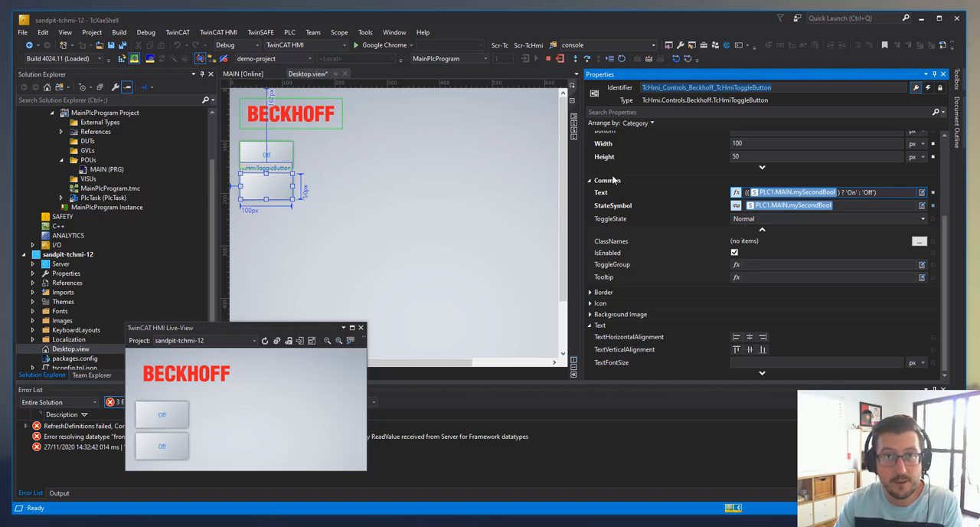
{"action": "mouse_move", "coordinate": [779, 194]}
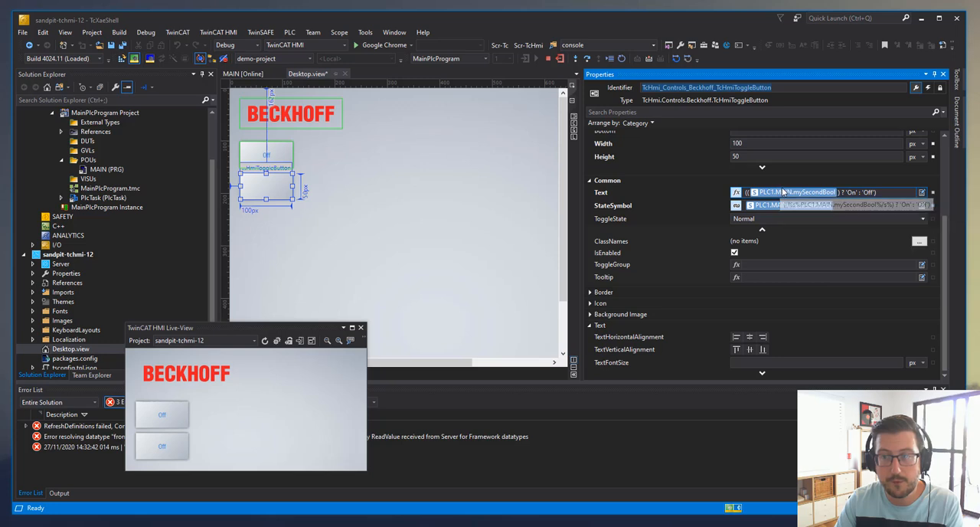
{"action": "double_click", "coordinate": [803, 195]}
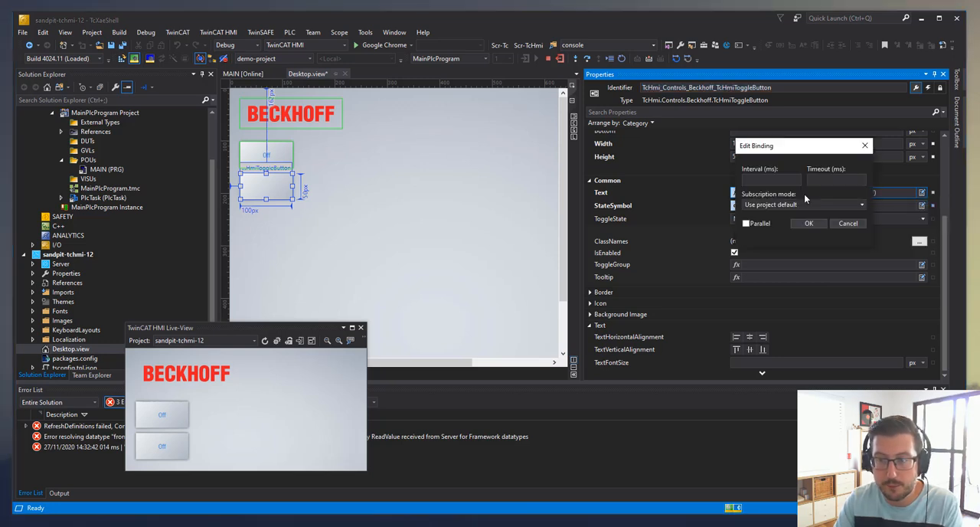
{"action": "type", "text": "200"}
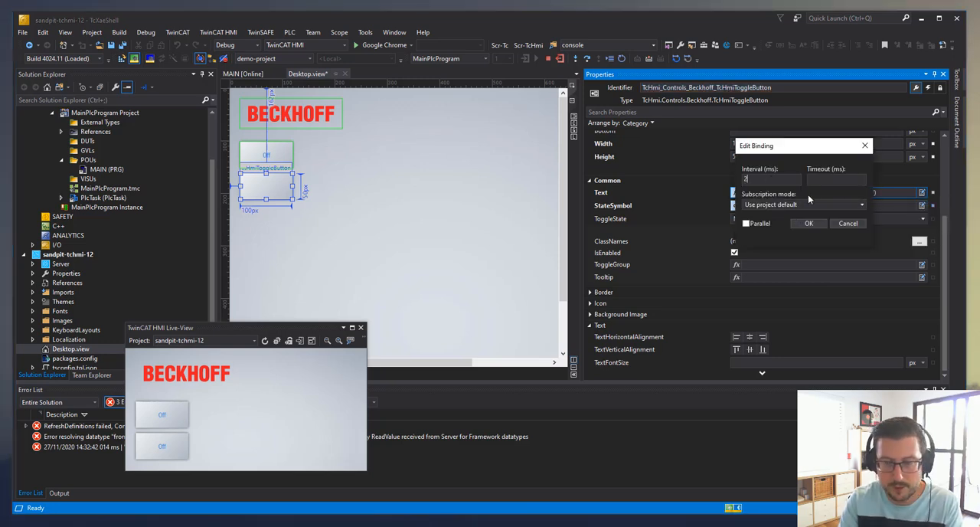
{"action": "left_click", "coordinate": [813, 228]}
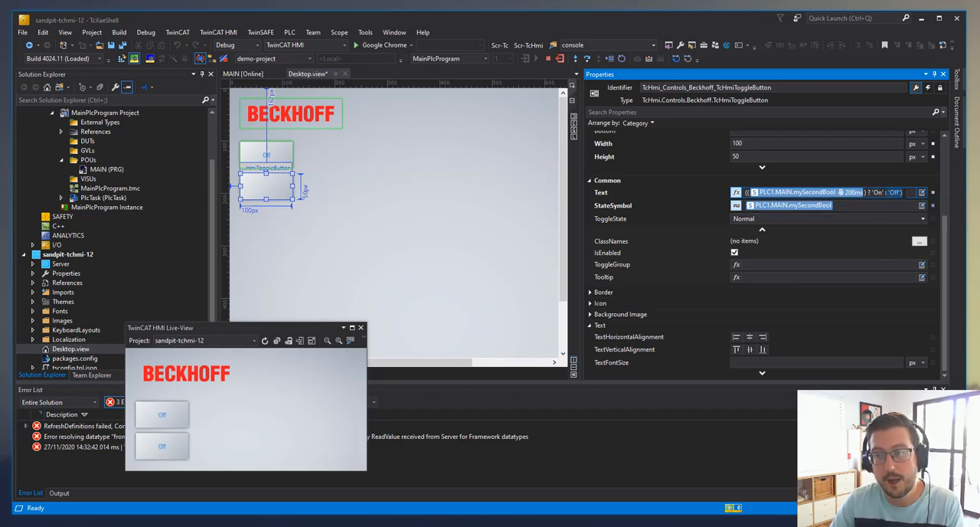
Deselect the lower toggle button and test its text change by toggling it on and off in the Live-View
{"action": "left_click", "coordinate": [461, 216]}
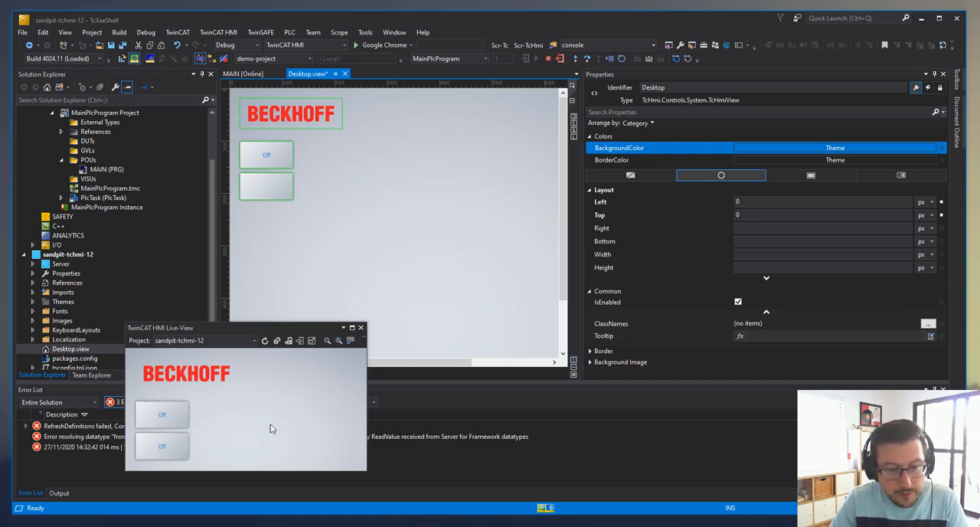
{"action": "left_click", "coordinate": [169, 445]}
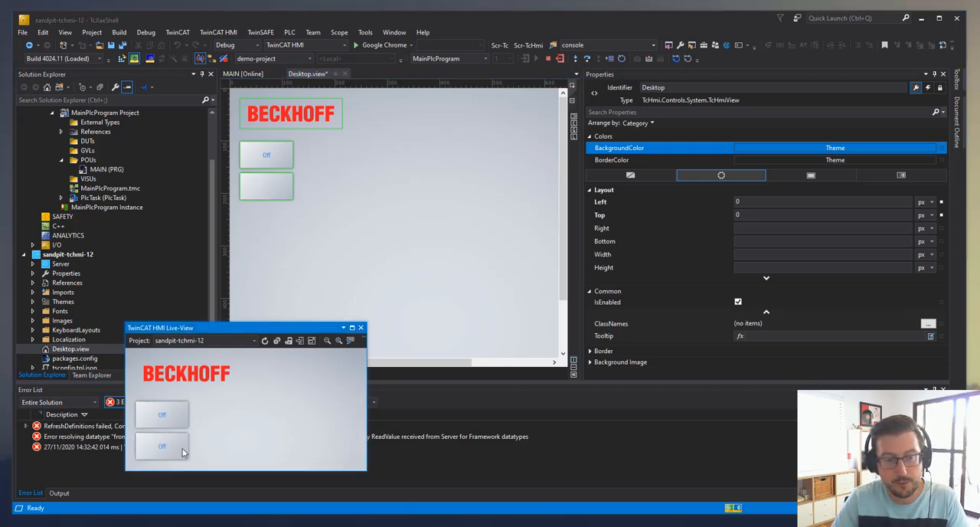
{"action": "left_click", "coordinate": [170, 449]}
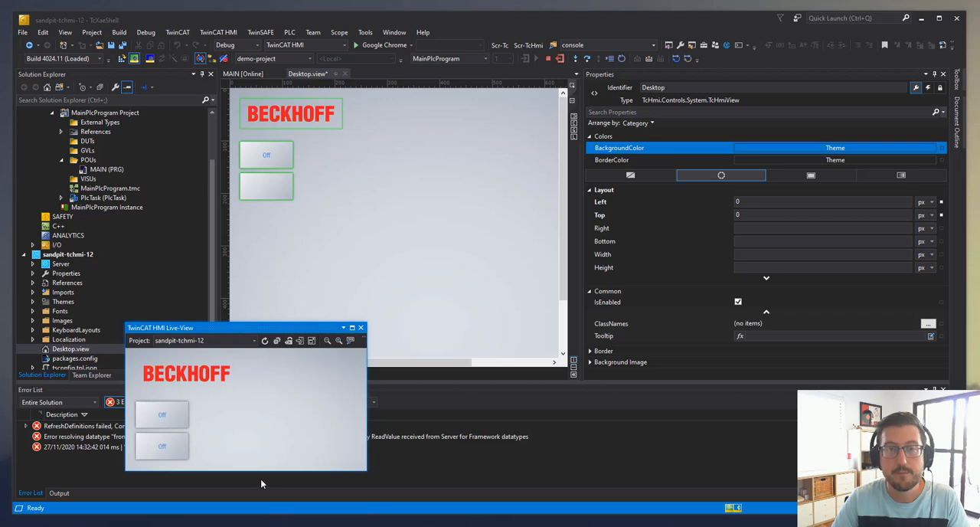
Move the Live-View window off the project tree and open the en-US localization file of sandpit-tchmi-12
{"action": "right_click", "coordinate": [260, 477]}
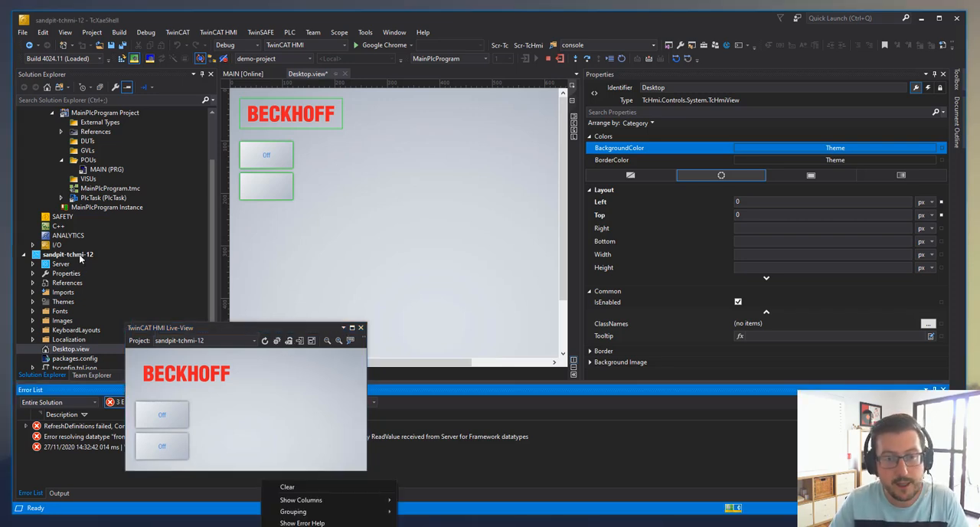
{"action": "left_click", "coordinate": [349, 219]}
{"action": "left_click_drag", "start_coordinate": [263, 333], "coordinate": [375, 337]}
{"action": "scroll", "coordinate": [103, 309], "scroll_direction": "down", "scroll_amount": 1}
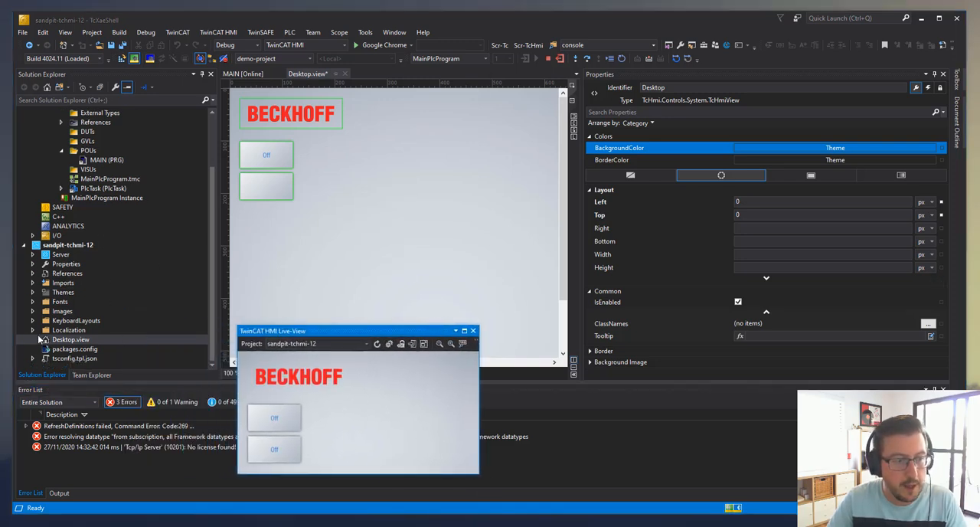
{"action": "left_click", "coordinate": [33, 330]}
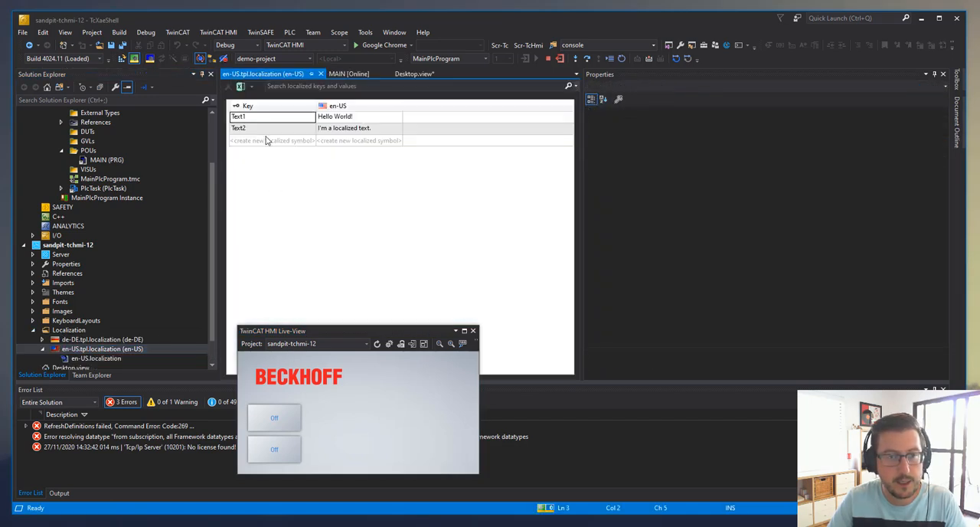
Add the key LABEL_ON with the text "On" to the en-US localization table
{"action": "left_click", "coordinate": [256, 140]}
{"action": "left_click", "coordinate": [280, 141]}
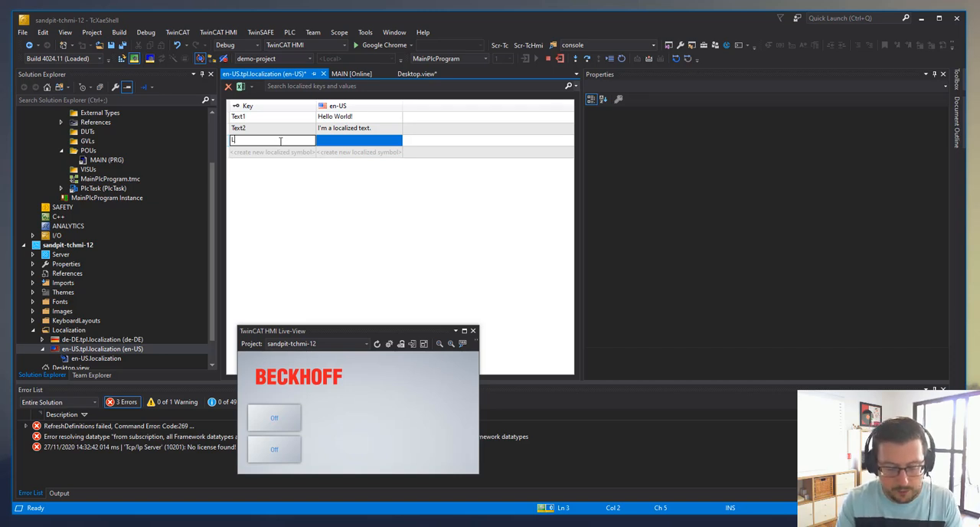
{"action": "type", "text": "LABEL"}
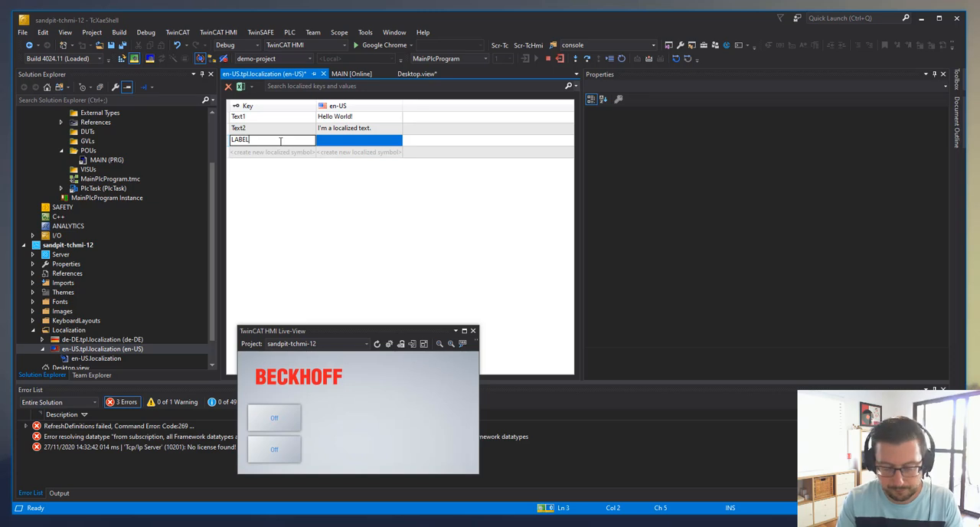
{"action": "type", "text": "_ON"}
{"action": "key", "text": "Return"}
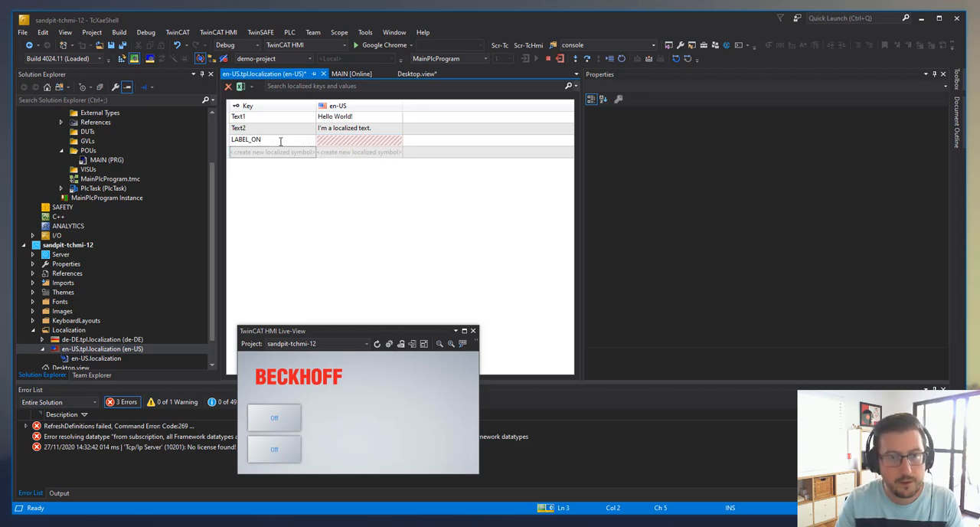
{"action": "left_click", "coordinate": [339, 140]}
{"action": "left_click", "coordinate": [342, 141]}
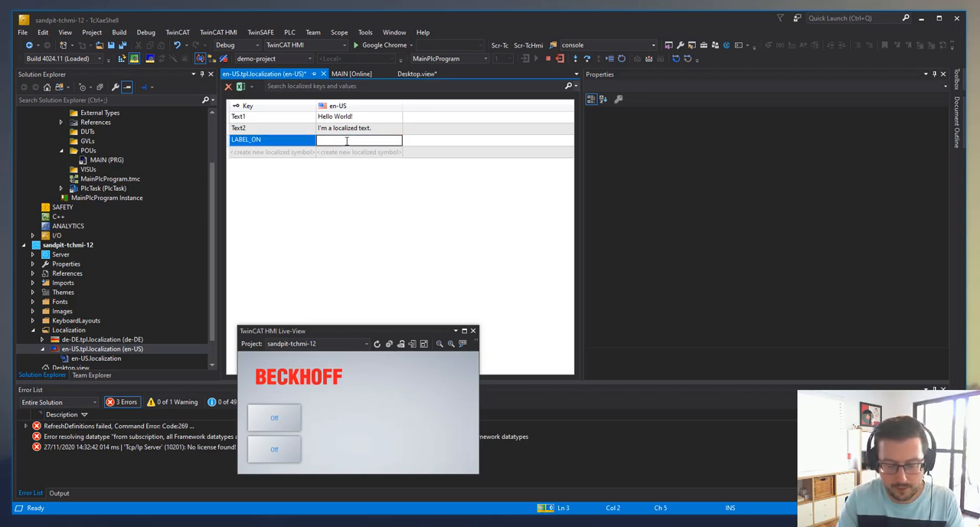
{"action": "type", "text": "On"}
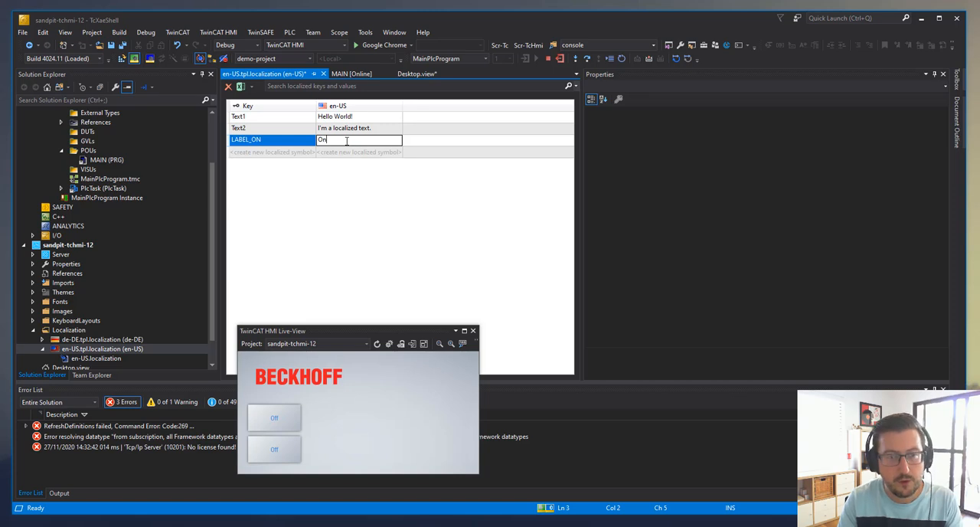
{"action": "key", "text": "Return"}
Add the key LABEL_OFF with the text "Off" to the en-US localization table
{"action": "left_click", "coordinate": [278, 152]}
{"action": "type", "text": "LA"}
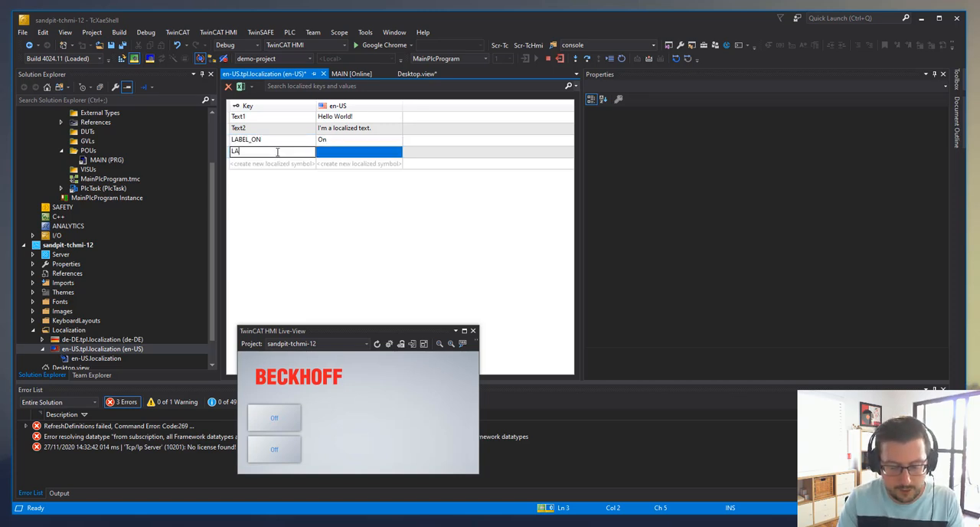
{"action": "type", "text": "BEL_"}
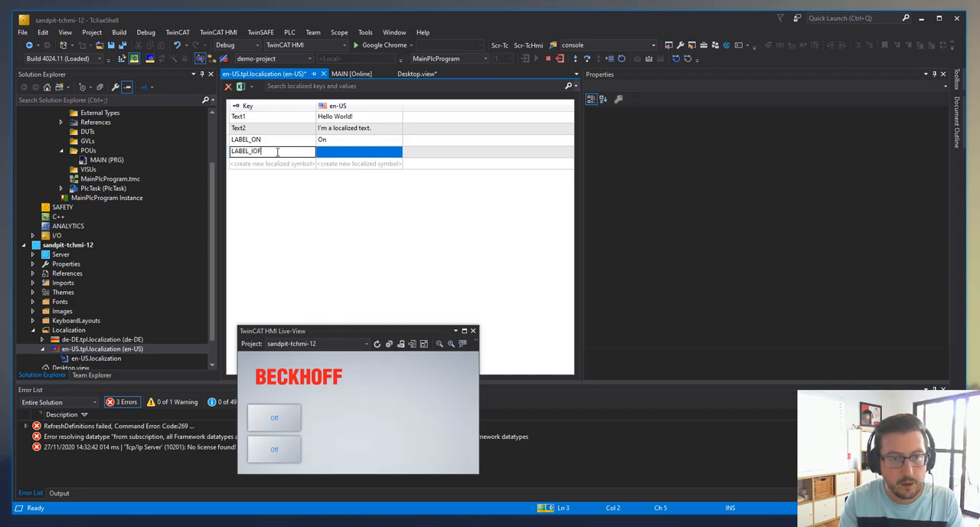
{"action": "type", "text": "OFF"}
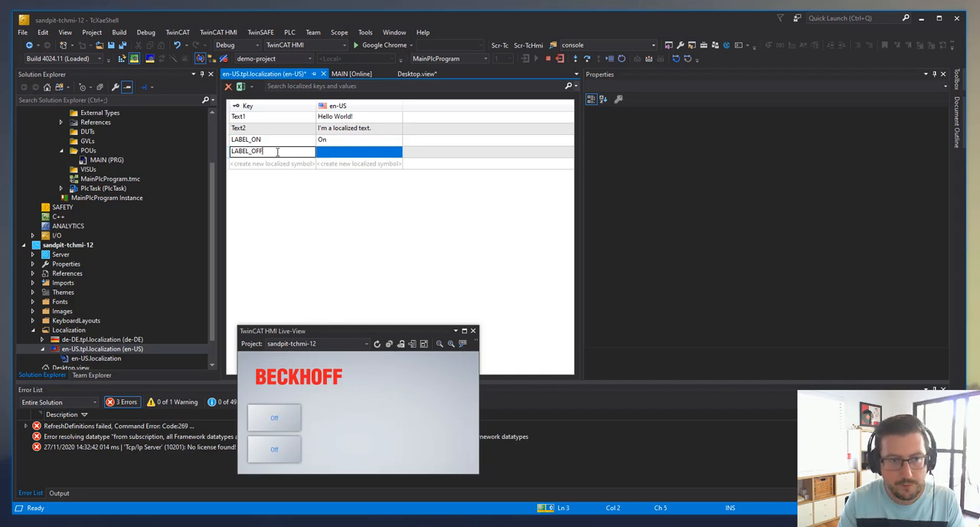
{"action": "left_click", "coordinate": [346, 152]}
{"action": "type", "text": "Off"}
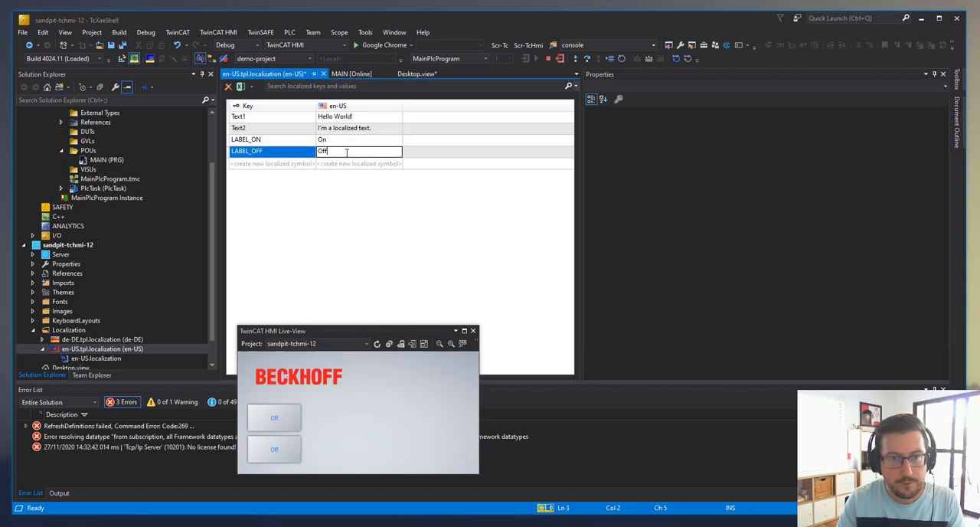
{"action": "key", "text": "Return"}
Open the de-DE localization file and add the key LABEL_ON with the text "123"
{"action": "double_click", "coordinate": [108, 342]}
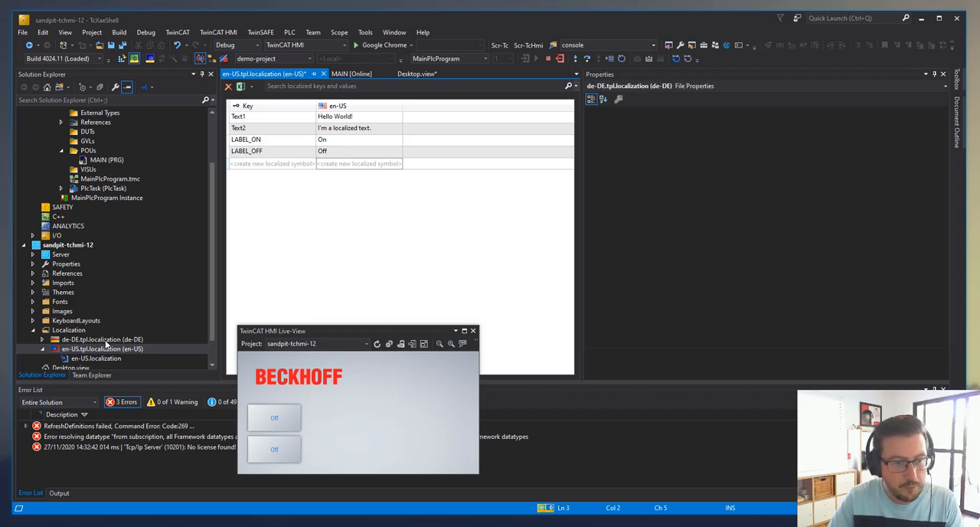
{"action": "left_click", "coordinate": [264, 141]}
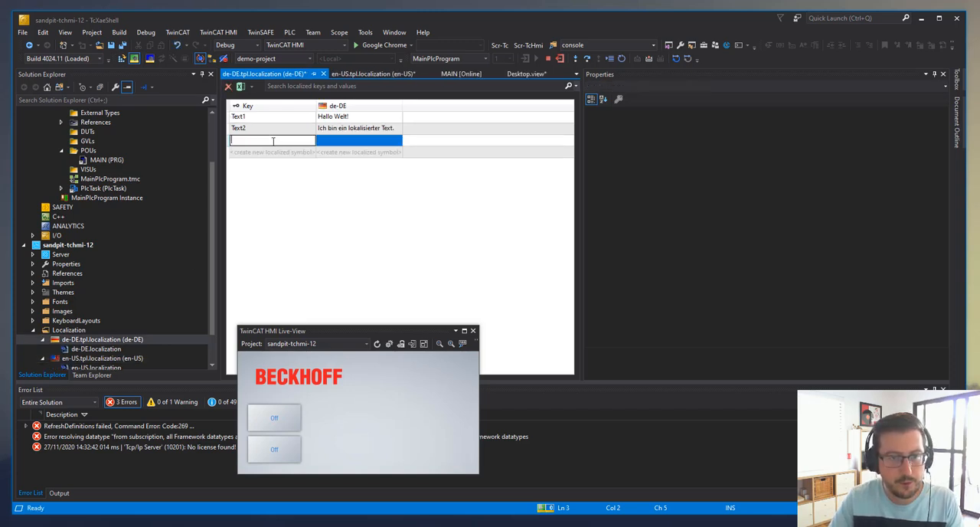
{"action": "type", "text": "LABE"}
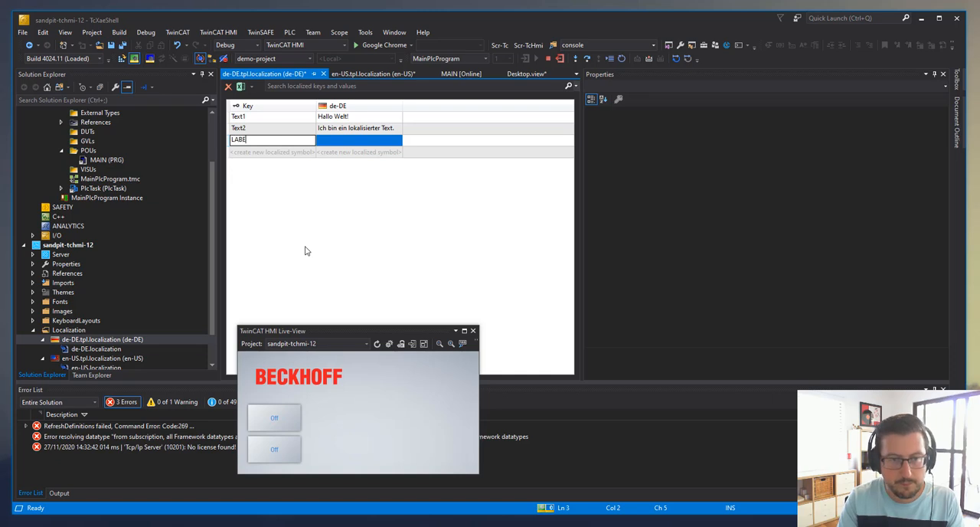
{"action": "type", "text": "L_ON"}
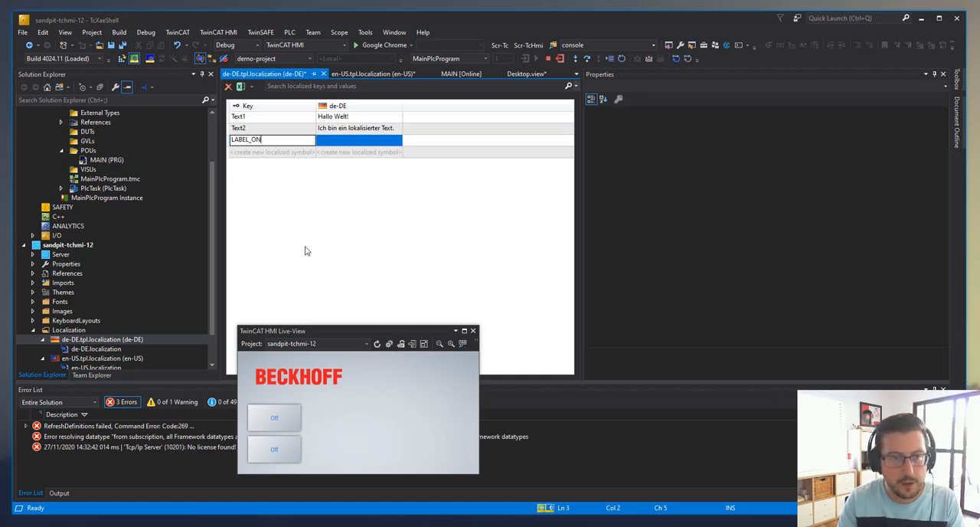
{"action": "left_click", "coordinate": [339, 143]}
{"action": "left_click", "coordinate": [339, 141]}
{"action": "type", "text": "123"}
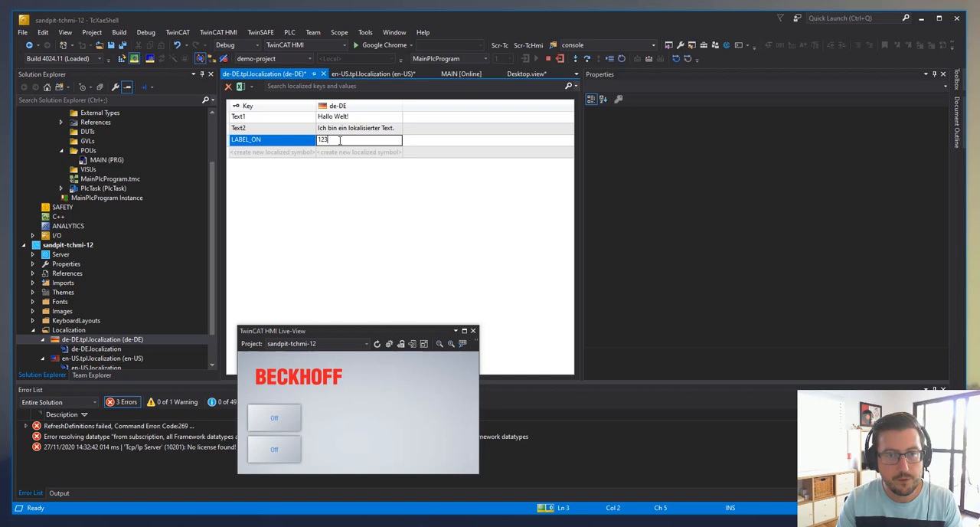
{"action": "key", "text": "Return"}
Add the key LABEL_OFF with the text "456" to the de-DE localization table and save all files
{"action": "left_click", "coordinate": [282, 152]}
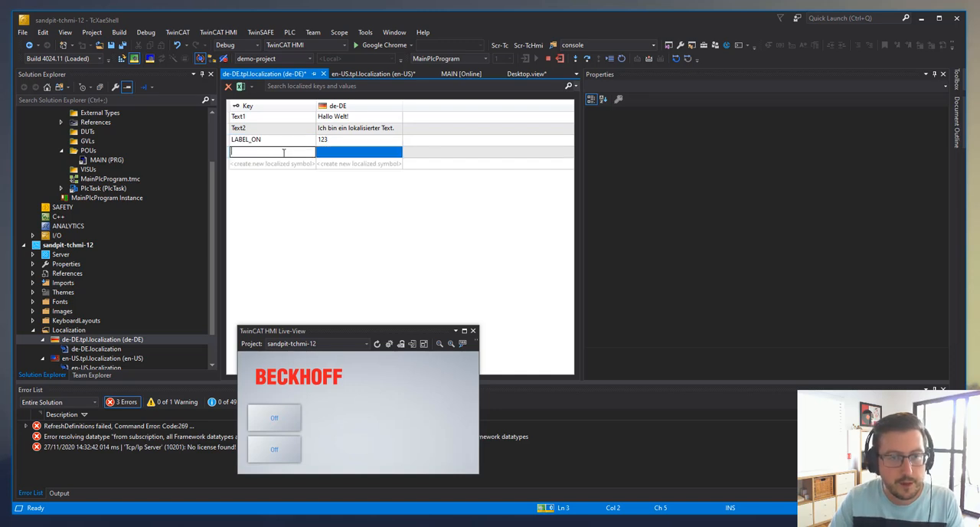
{"action": "type", "text": "LABLE_OFF"}
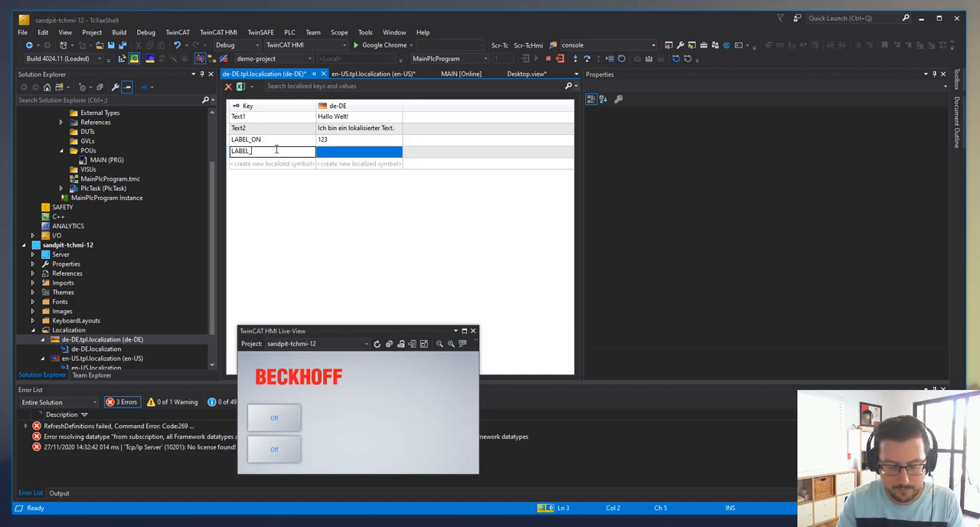
{"action": "left_click", "coordinate": [363, 155]}
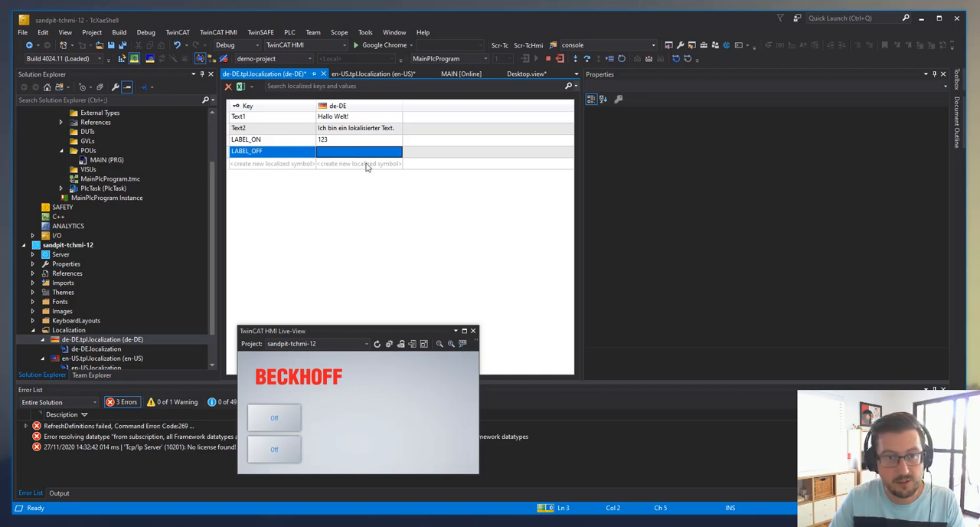
{"action": "type", "text": "456"}
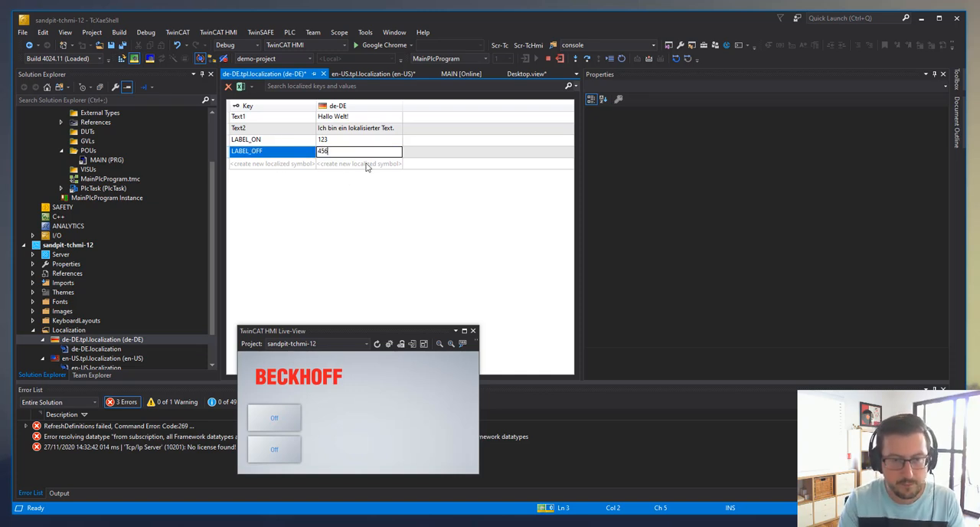
{"action": "key", "text": "Return"}
{"action": "left_click", "coordinate": [129, 46]}
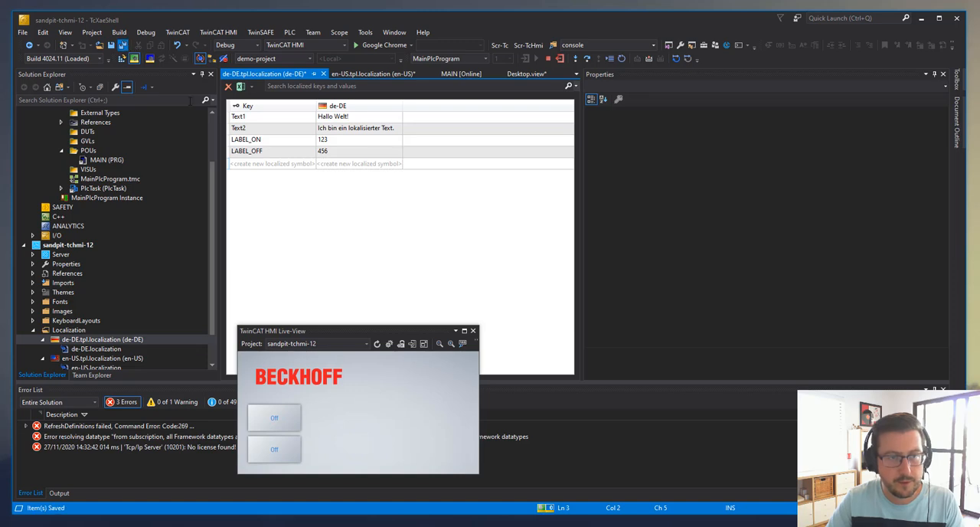
Check the en-US entries, return to Desktop.view and bind the upper toggle button's Text to the localized symbol LABEL_OFF
{"action": "left_click", "coordinate": [358, 74]}
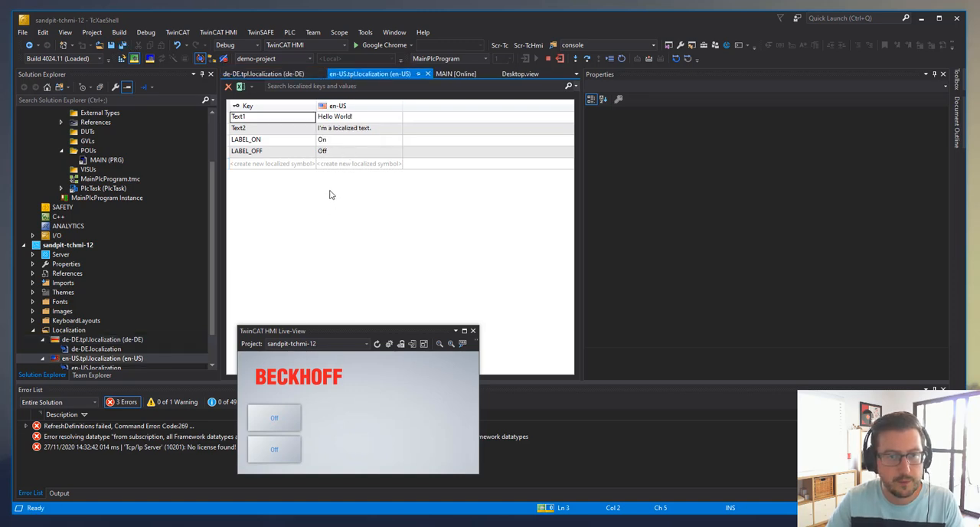
{"action": "scroll", "coordinate": [90, 338], "scroll_direction": "down", "scroll_amount": 2}
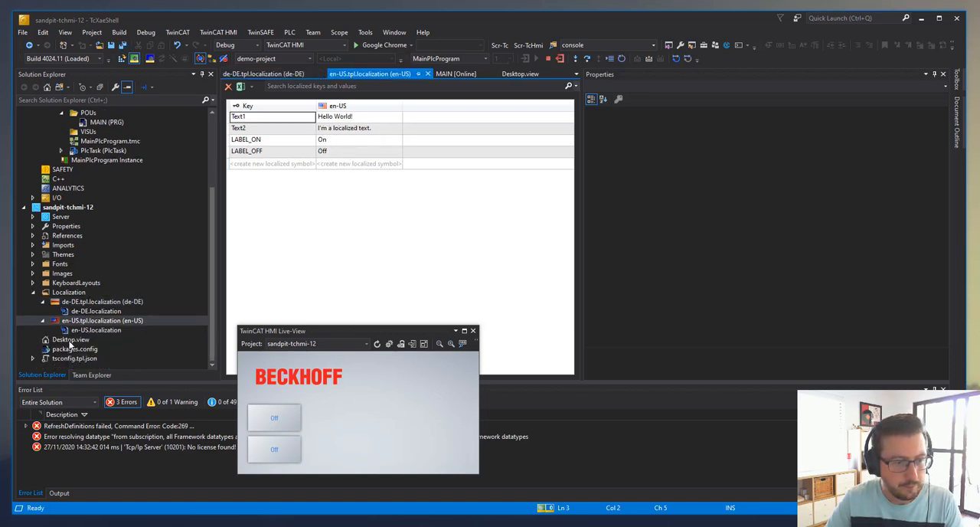
{"action": "left_click", "coordinate": [61, 339]}
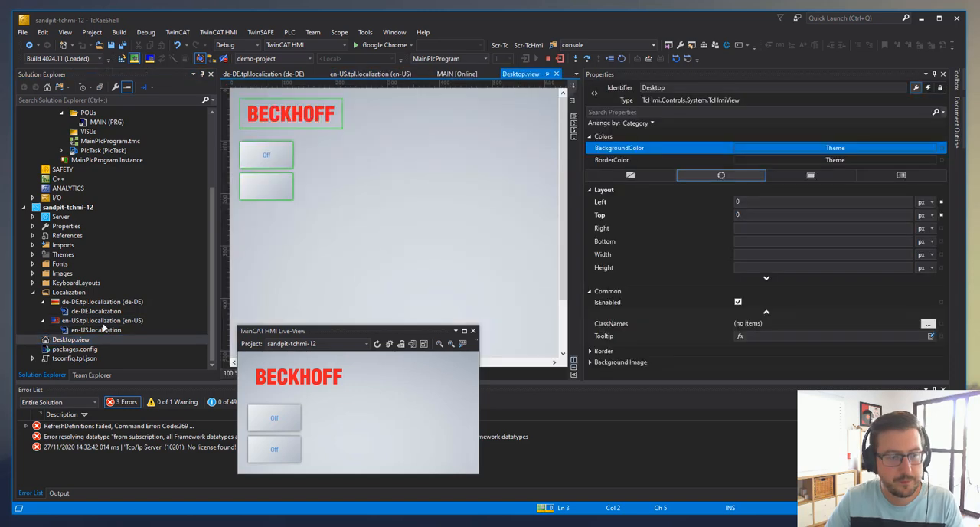
{"action": "left_click", "coordinate": [284, 161]}
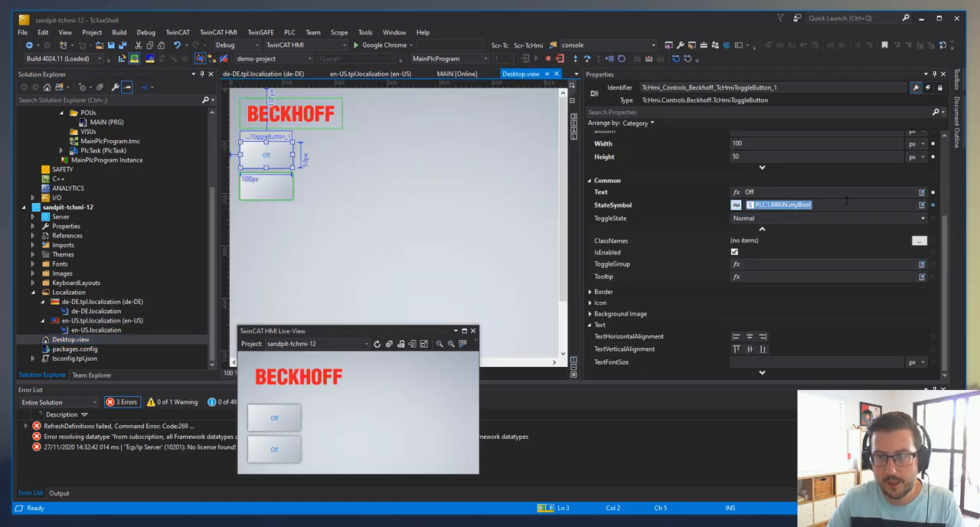
{"action": "left_click_drag", "start_coordinate": [767, 191], "coordinate": [706, 187]}
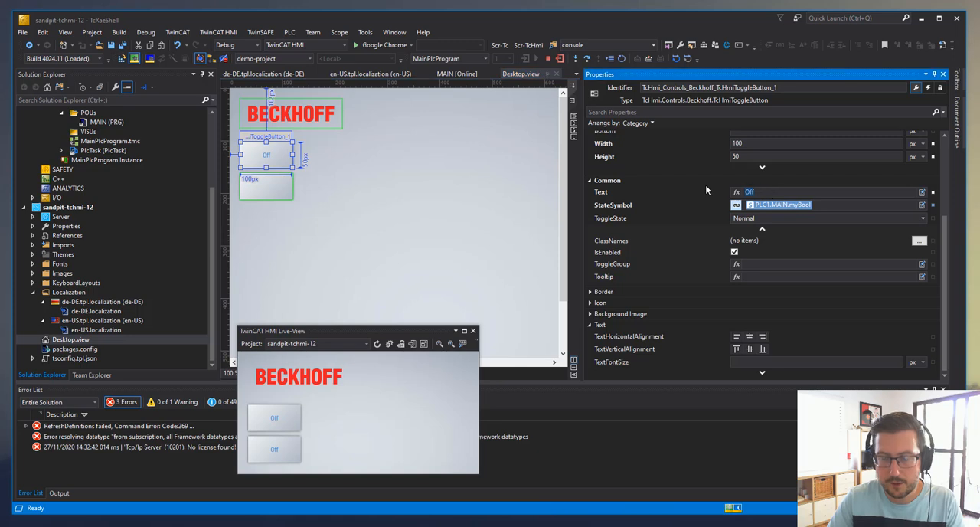
{"action": "type", "text": "lab"}
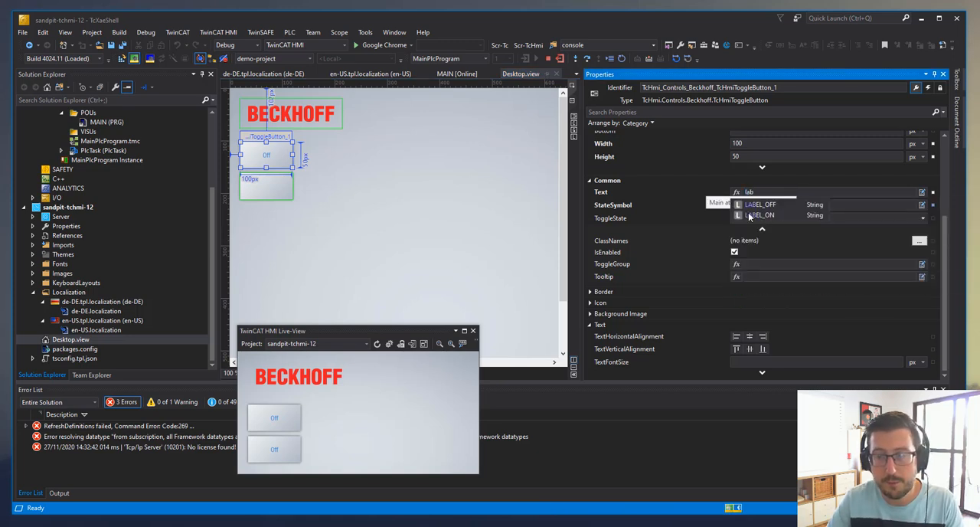
{"action": "left_click", "coordinate": [764, 207]}
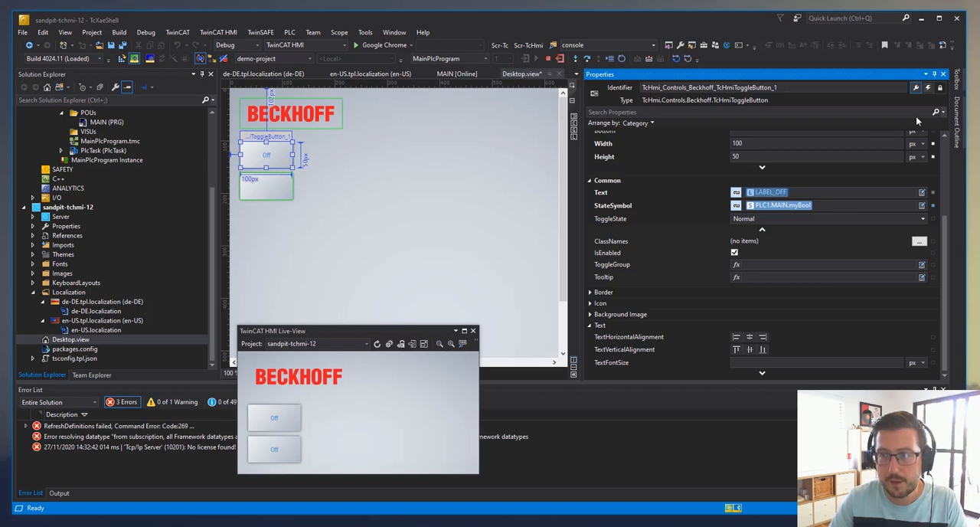
In the upper toggle button's PLC1.MAIN.myBool event, write LABEL_OFF under THEN and LABEL_ON under ELSE, and try the button in the Live-View
{"action": "left_click", "coordinate": [928, 88]}
{"action": "left_click", "coordinate": [917, 127]}
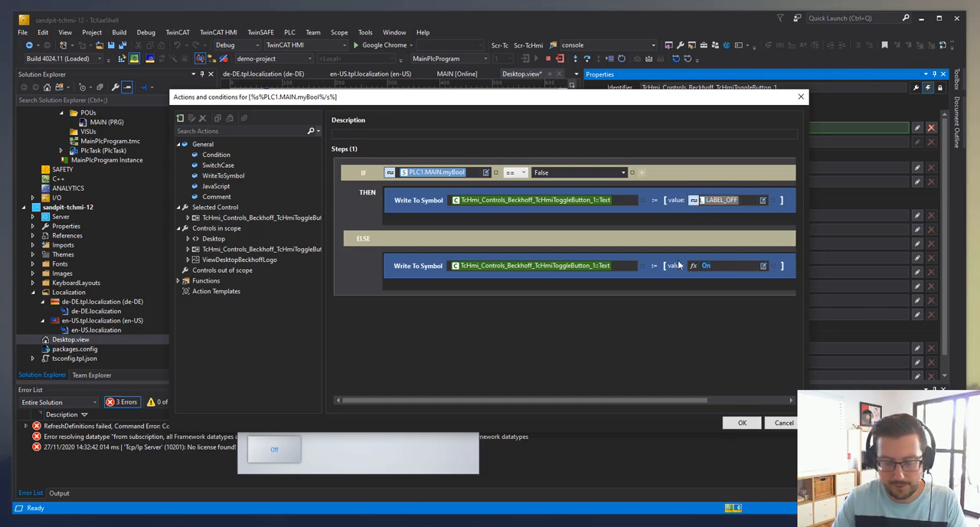
{"action": "left_click", "coordinate": [699, 277]}
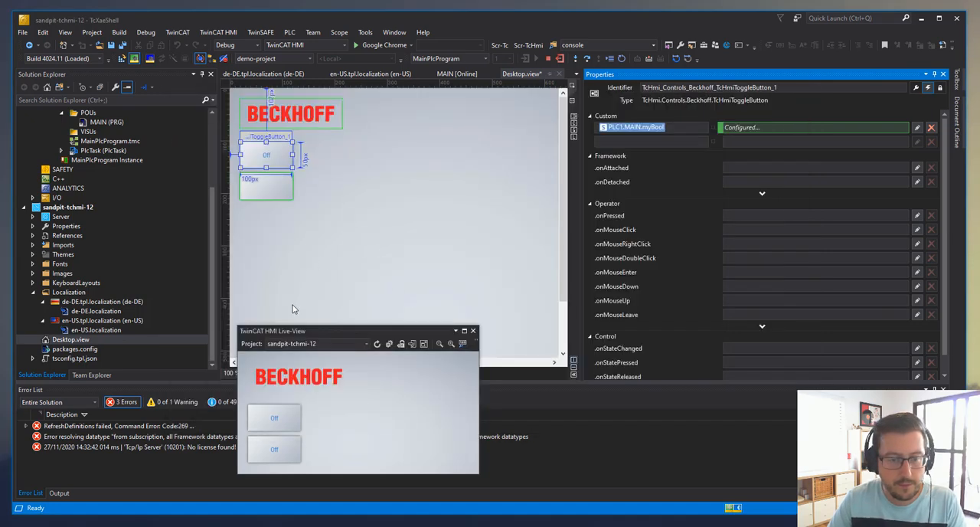
{"action": "left_click", "coordinate": [293, 426]}
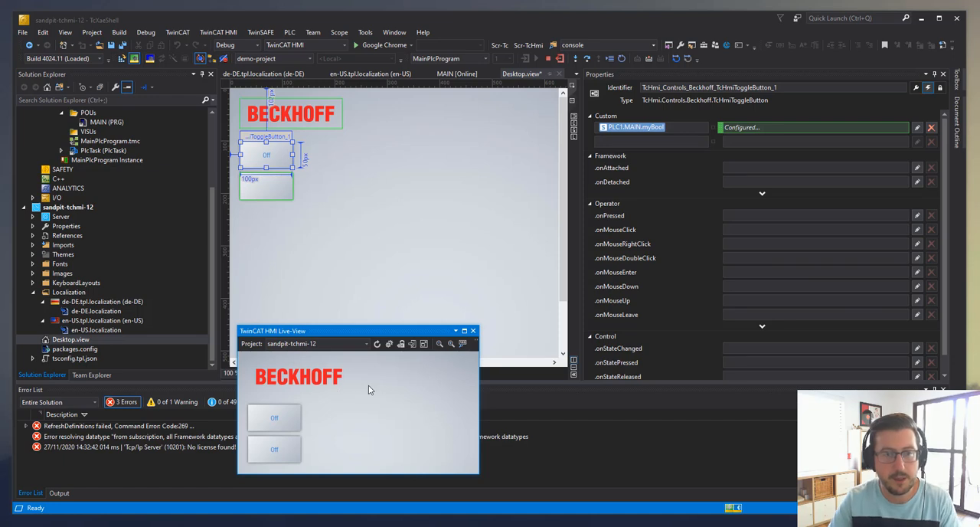
Add a Button control to Desktop.view and place it beside the upper toggle button
{"action": "left_click", "coordinate": [362, 273]}
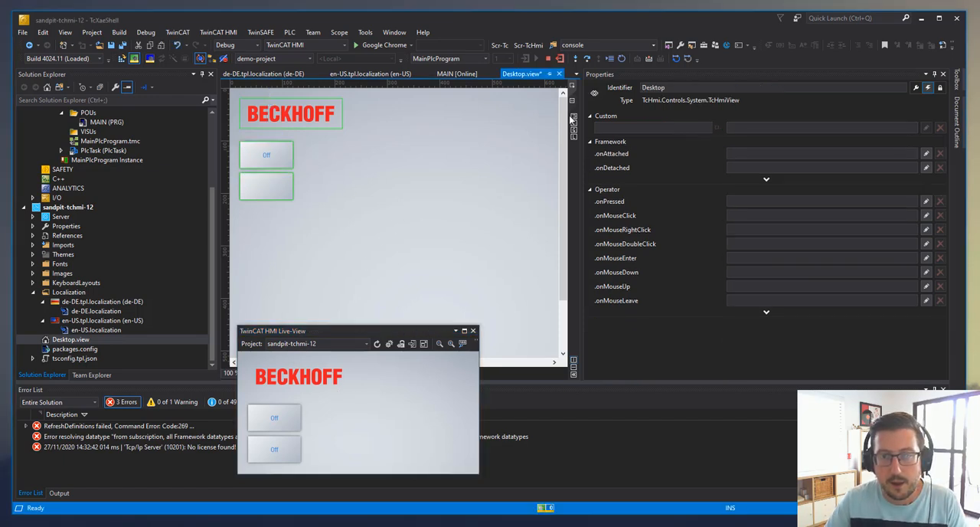
{"action": "left_click", "coordinate": [958, 90]}
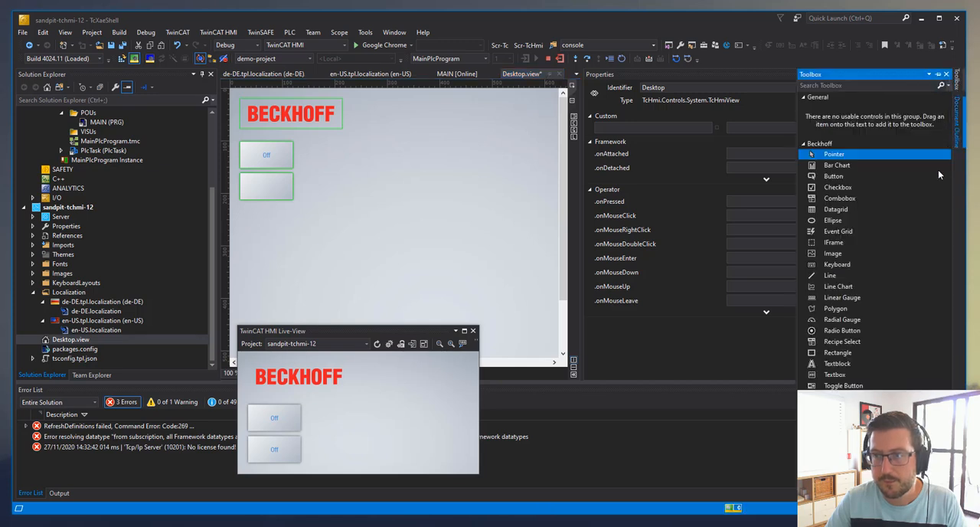
{"action": "left_click", "coordinate": [833, 176]}
{"action": "left_click", "coordinate": [384, 163]}
{"action": "left_click_drag", "start_coordinate": [403, 144], "coordinate": [342, 153]}
Give the new button's onPressed event a SetLocale action with locale de-DE and accept the event actions
{"action": "double_click", "coordinate": [343, 153]}
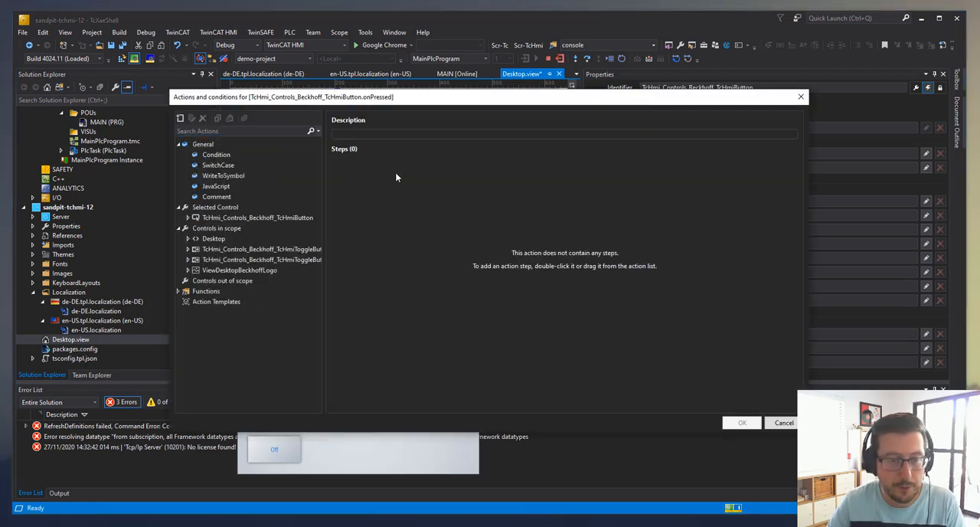
{"action": "left_click", "coordinate": [179, 290]}
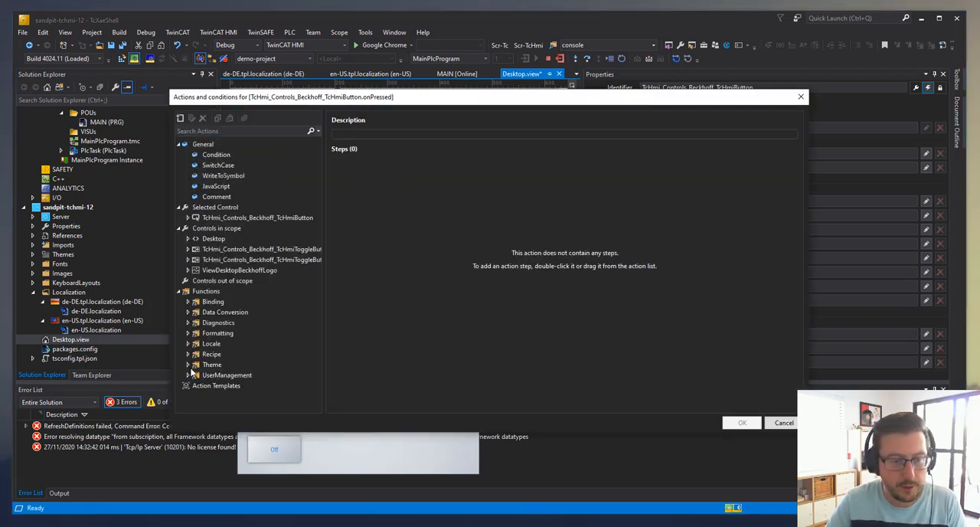
{"action": "left_click", "coordinate": [188, 343]}
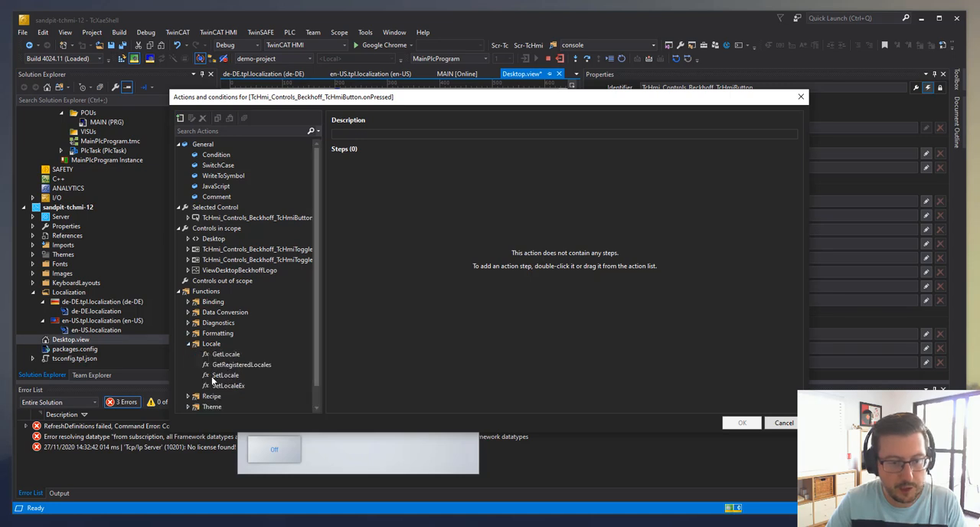
{"action": "double_click", "coordinate": [225, 375]}
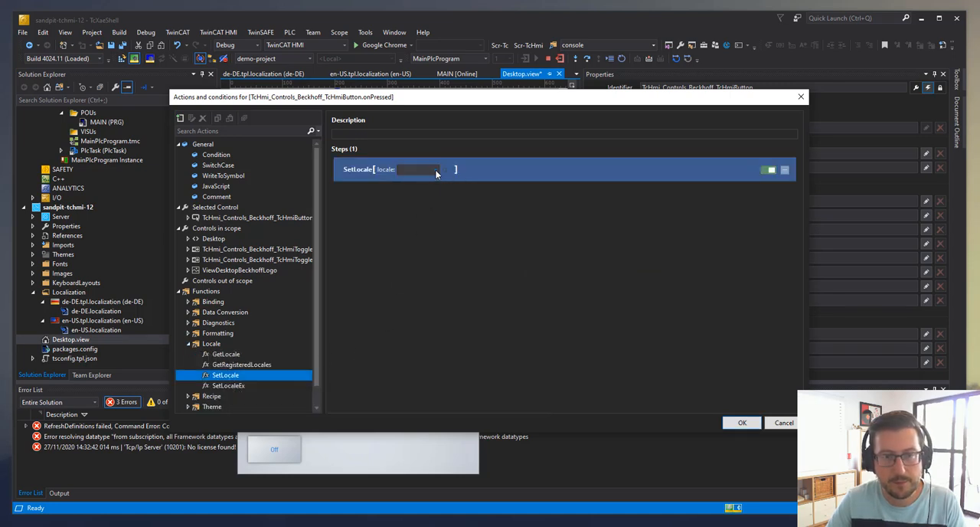
{"action": "left_click", "coordinate": [419, 169]}
{"action": "left_click", "coordinate": [420, 190]}
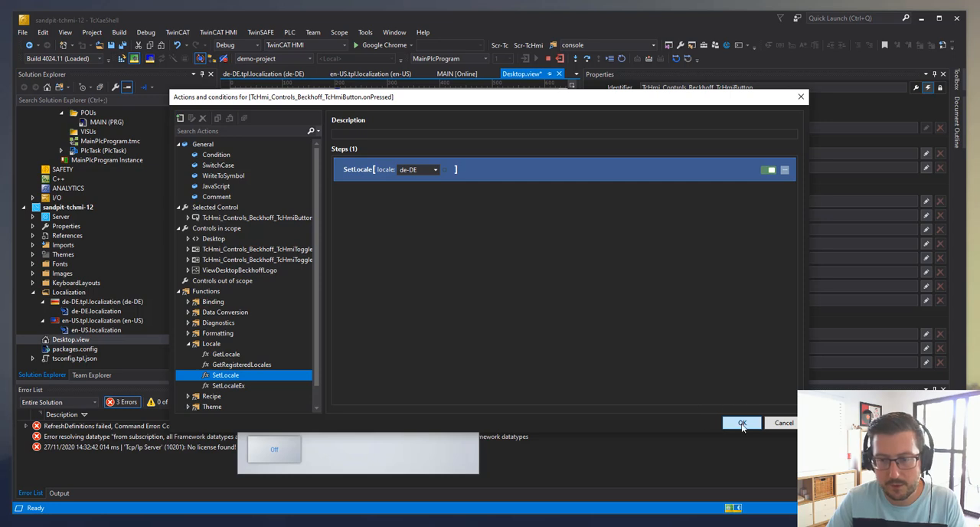
{"action": "left_click", "coordinate": [741, 422]}
Deselect the new button and test its locale switch in the Live-View
{"action": "left_click", "coordinate": [419, 223]}
{"action": "left_click", "coordinate": [359, 425]}
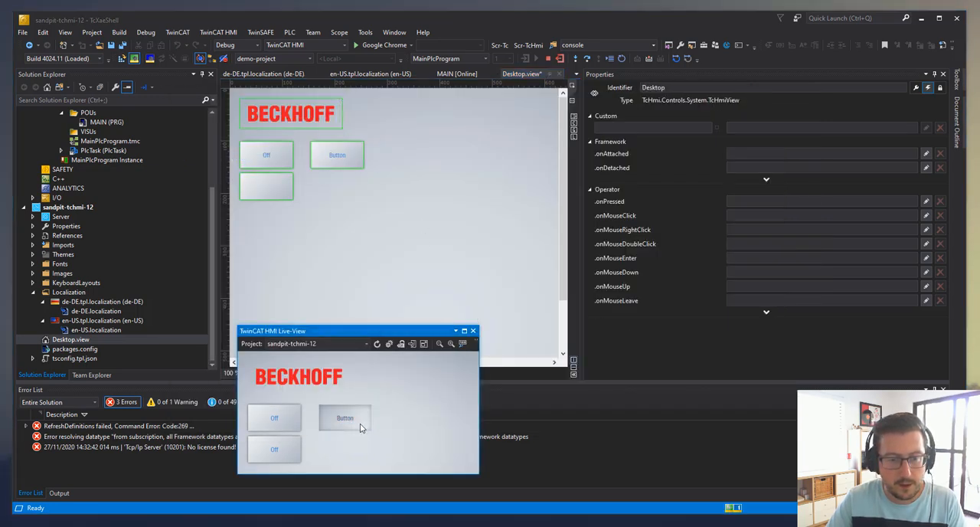